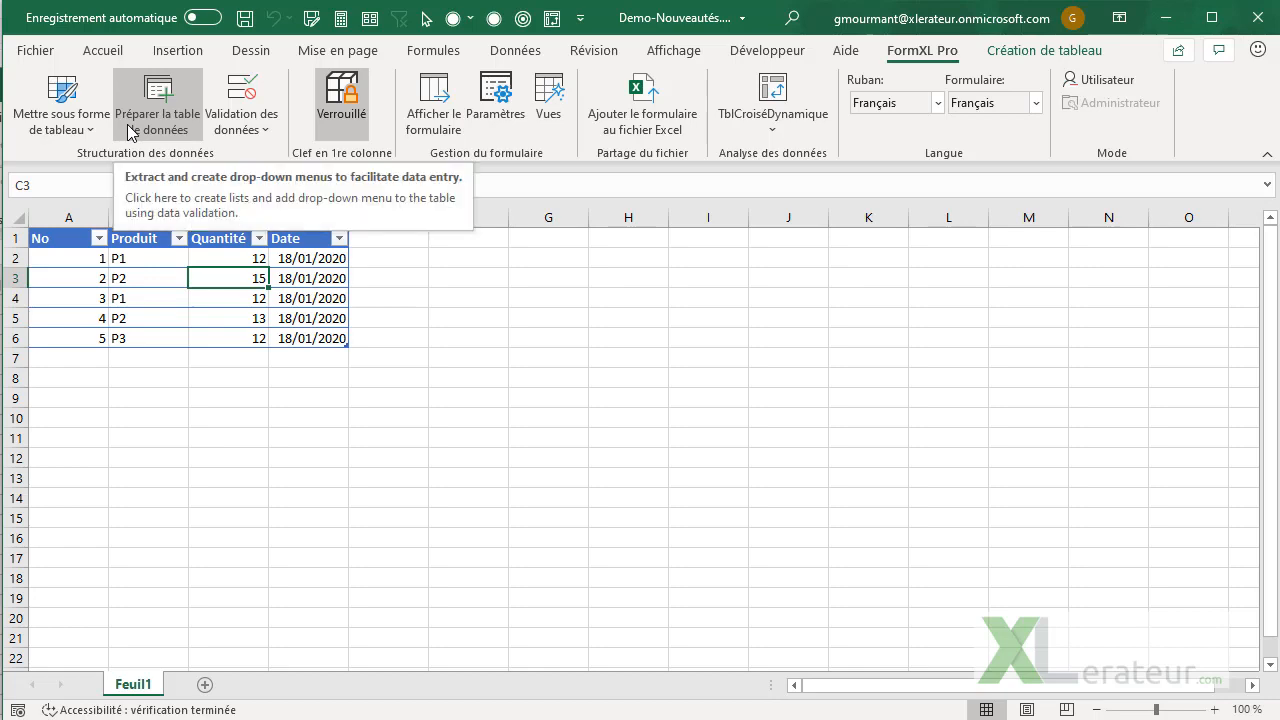
Create a sorted, duplicate-free keyed list and drop-down menu with Stop validation for the Produit column
click(130, 132)
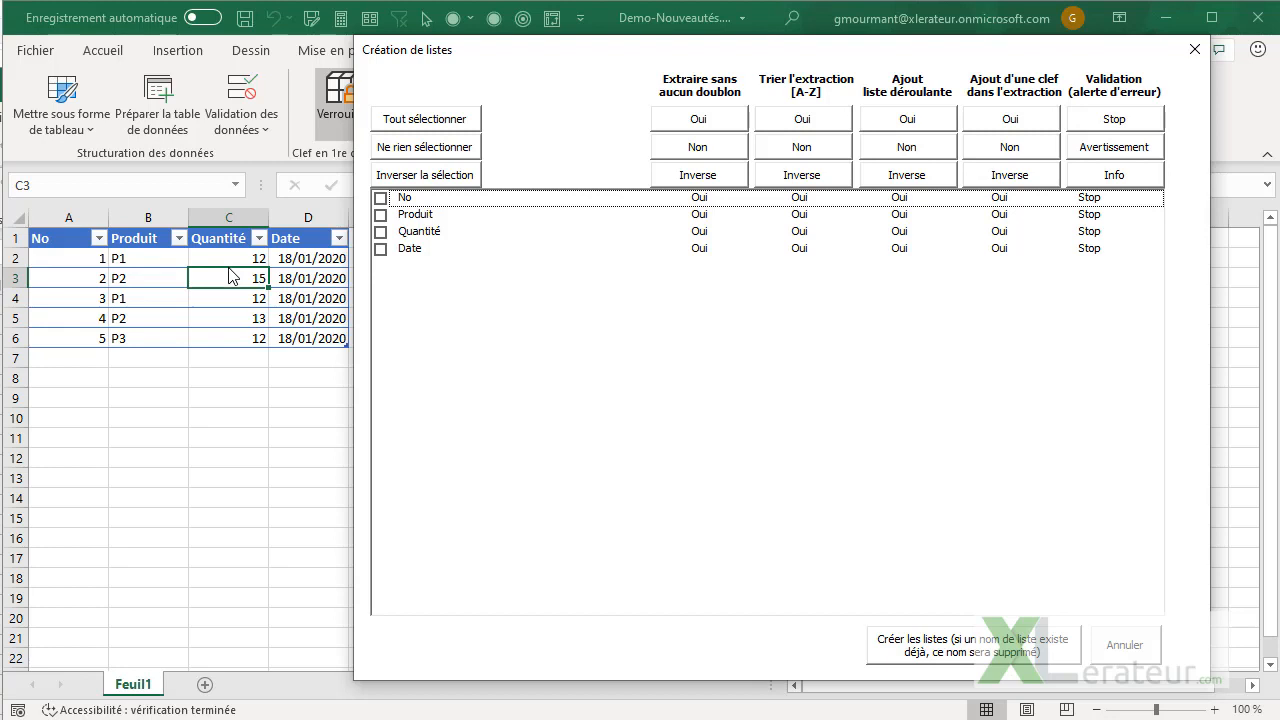
click(381, 215)
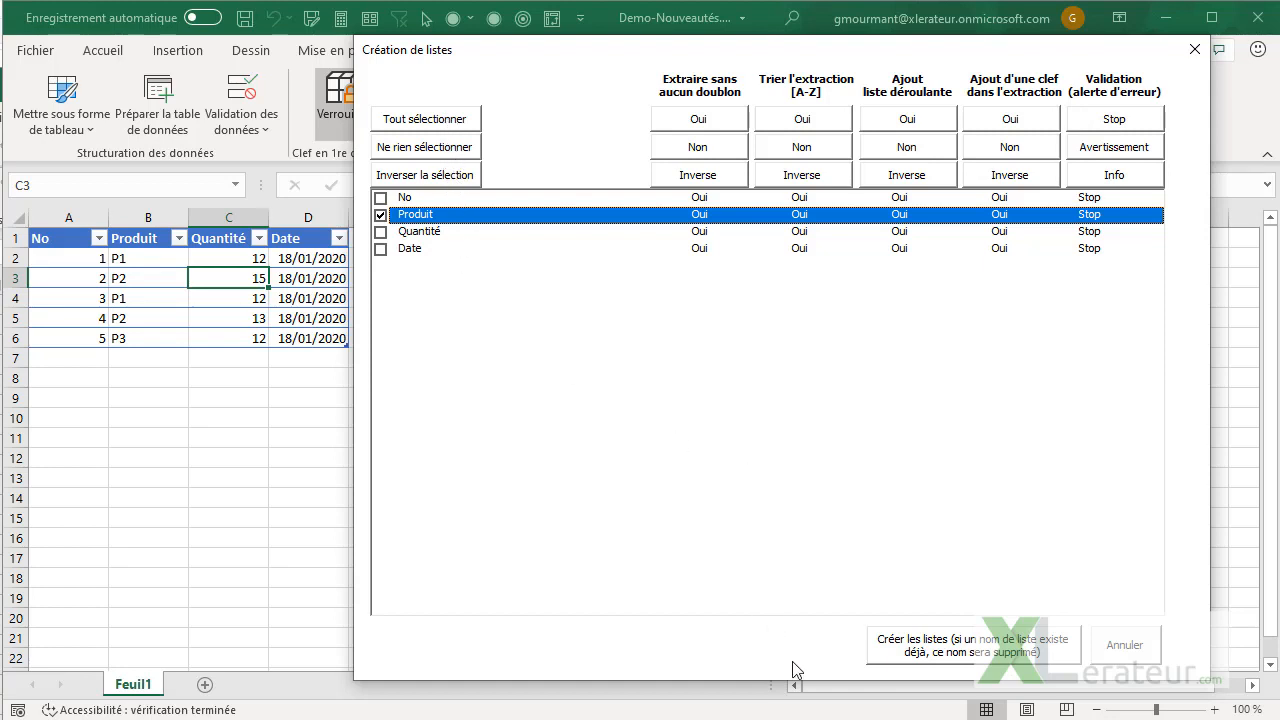
click(922, 656)
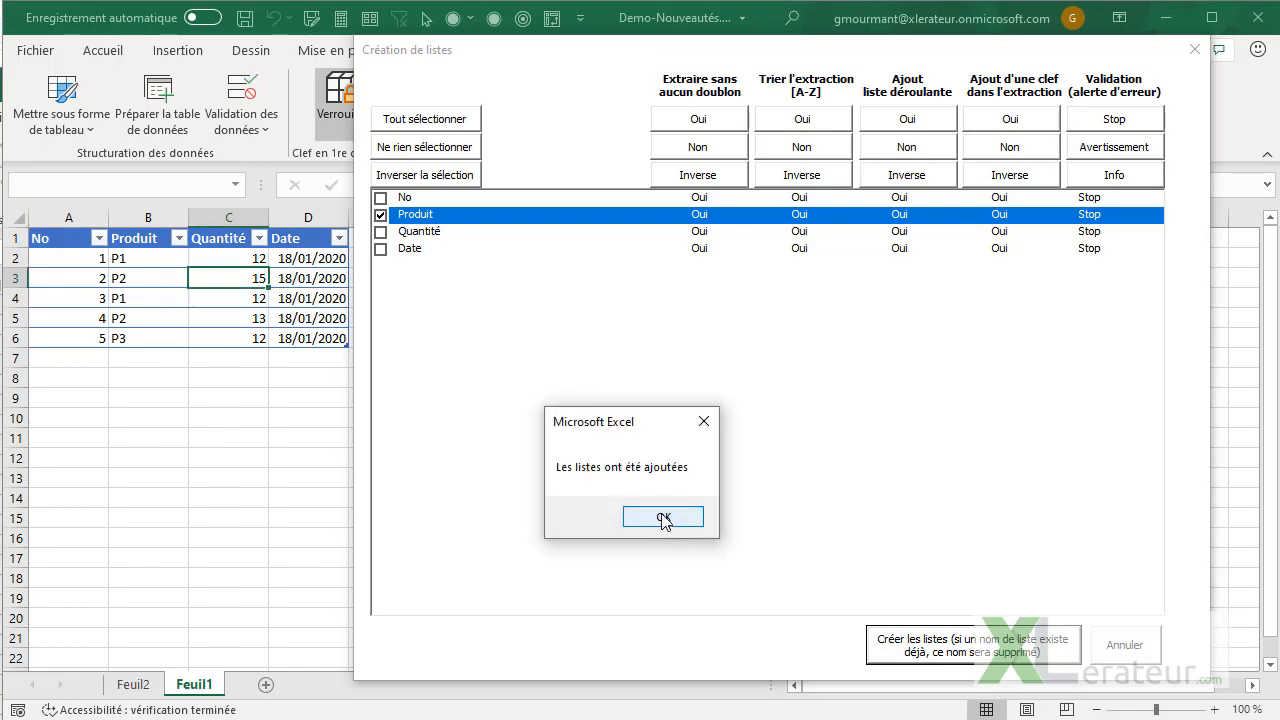
click(664, 518)
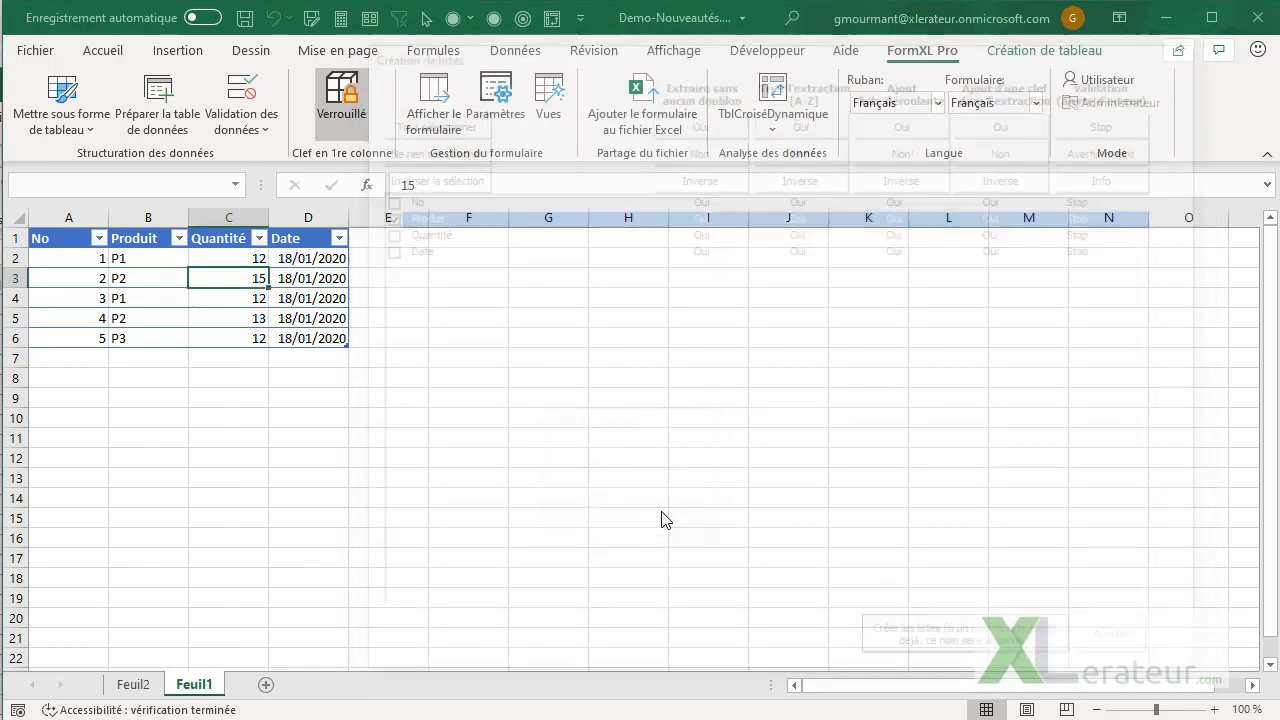
Check the extracted product list on Feuil2 and the drop-down choices in cell B4 of Feuil1
click(134, 685)
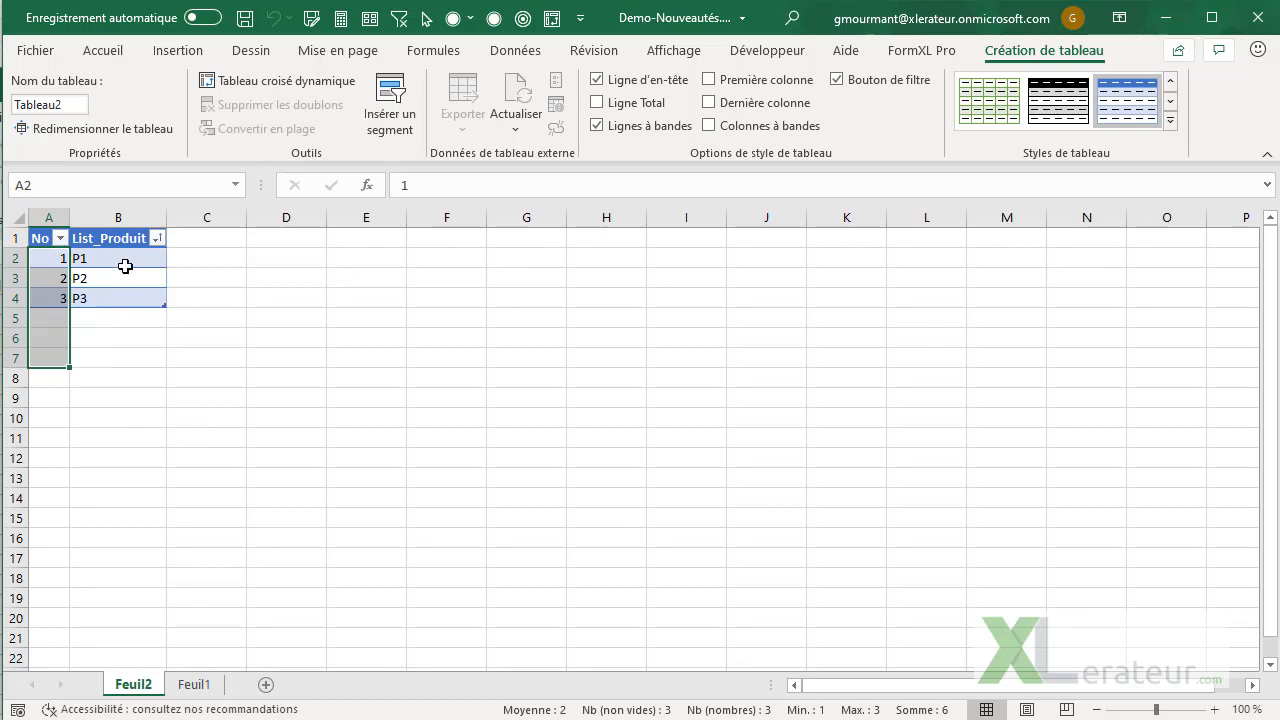
click(184, 684)
click(125, 296)
click(199, 297)
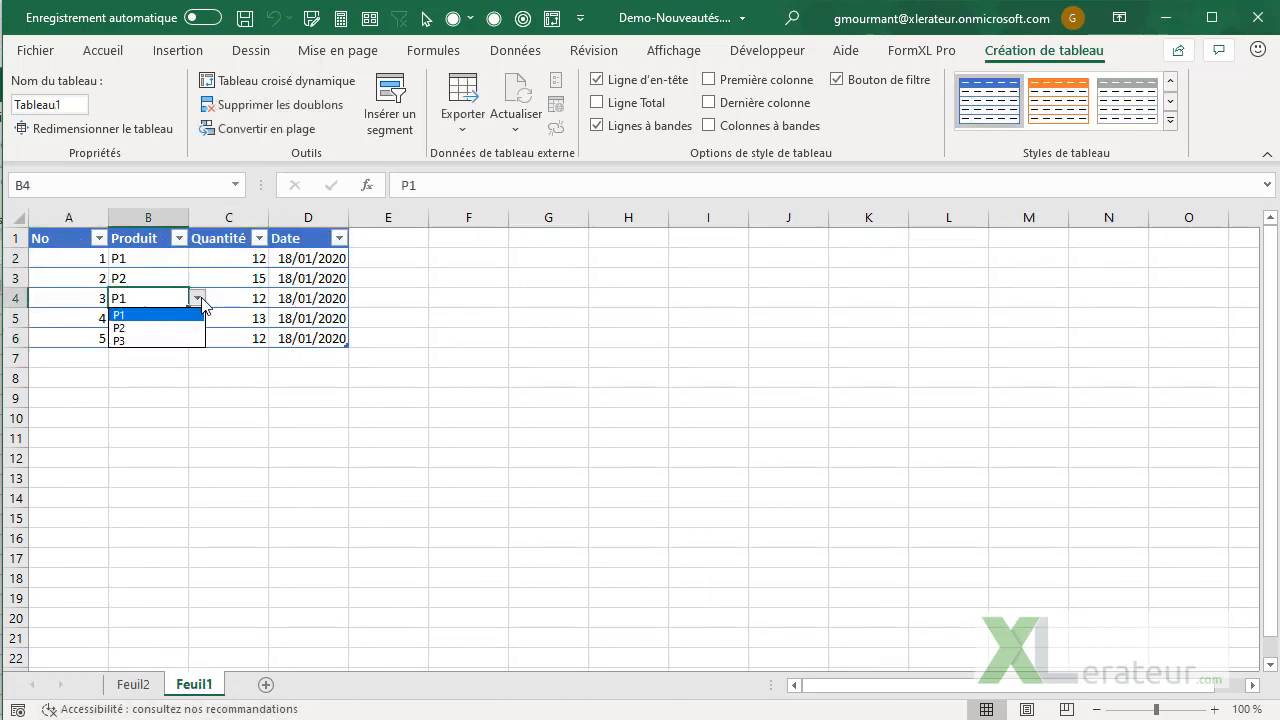
click(199, 297)
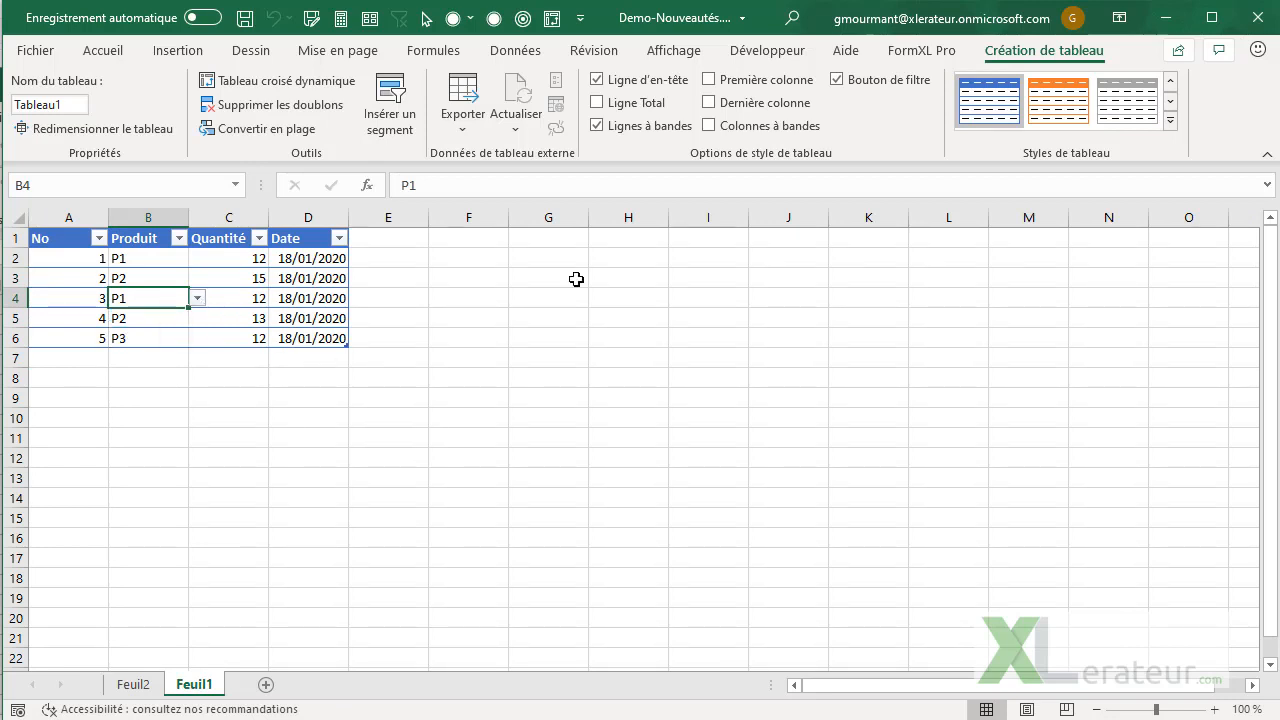
Display the data entry form for row 4, inspect the Produit field's lookup list, and close the form
click(925, 52)
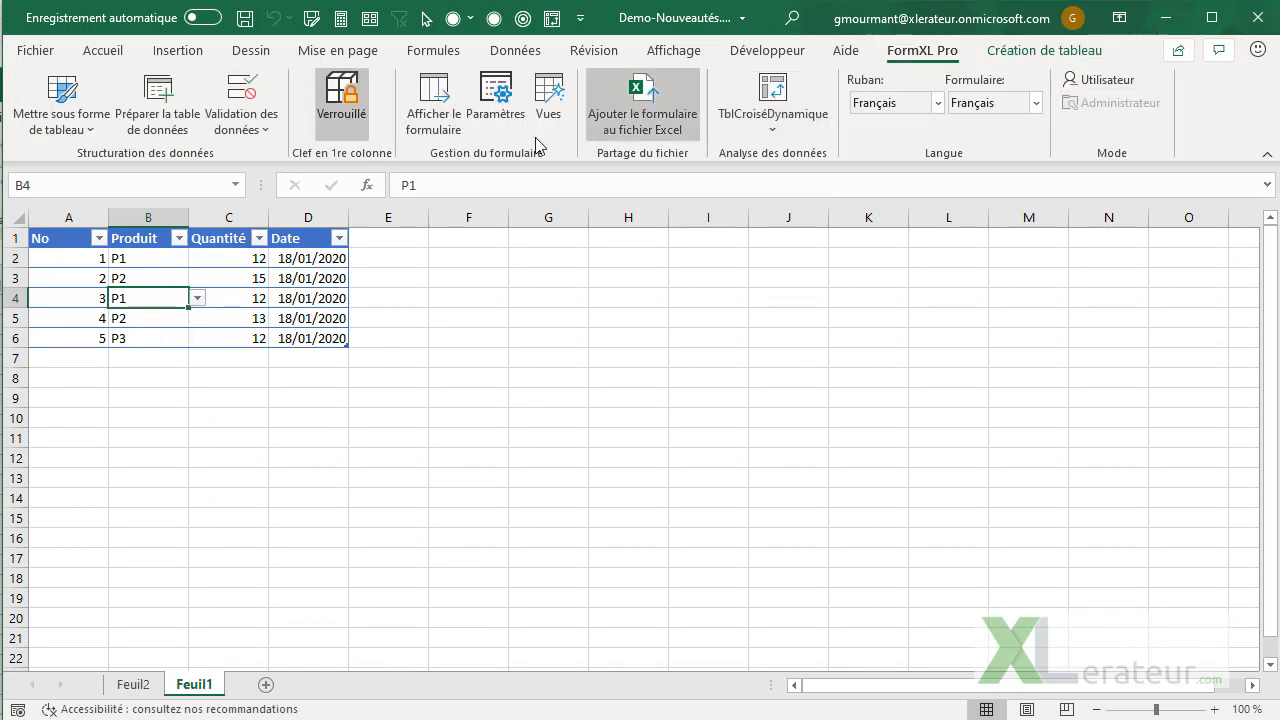
click(444, 124)
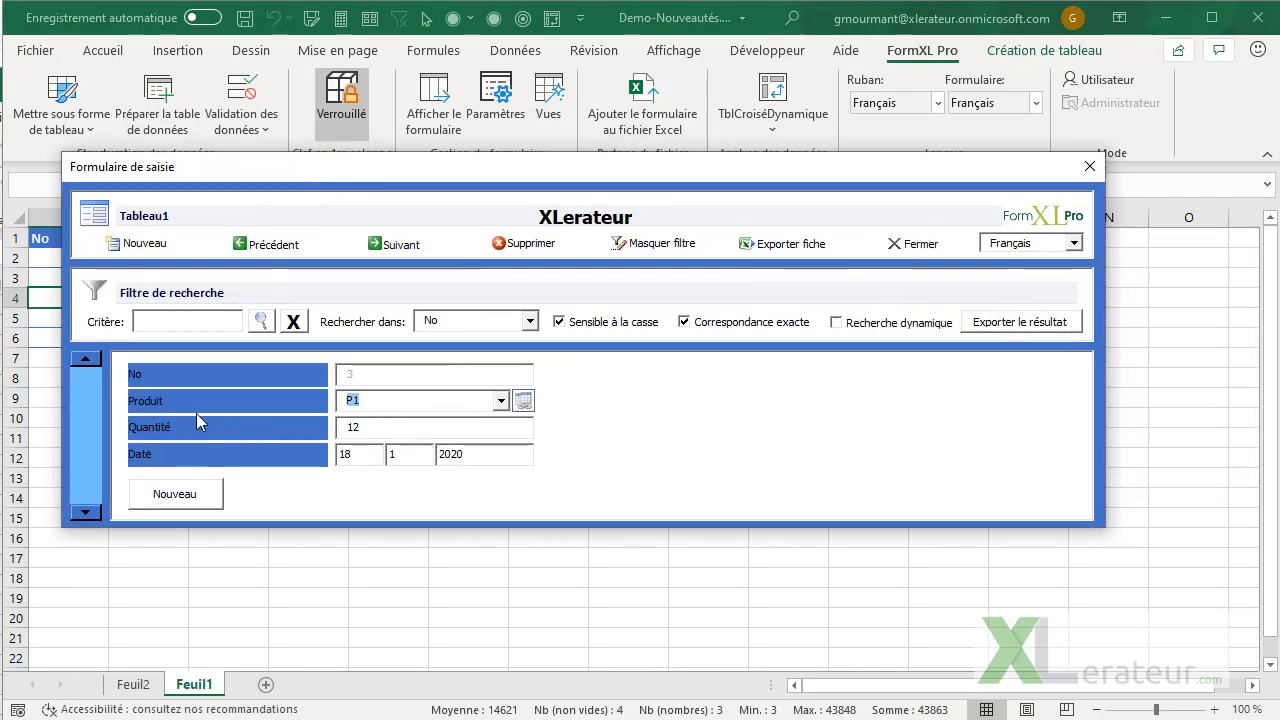
click(523, 400)
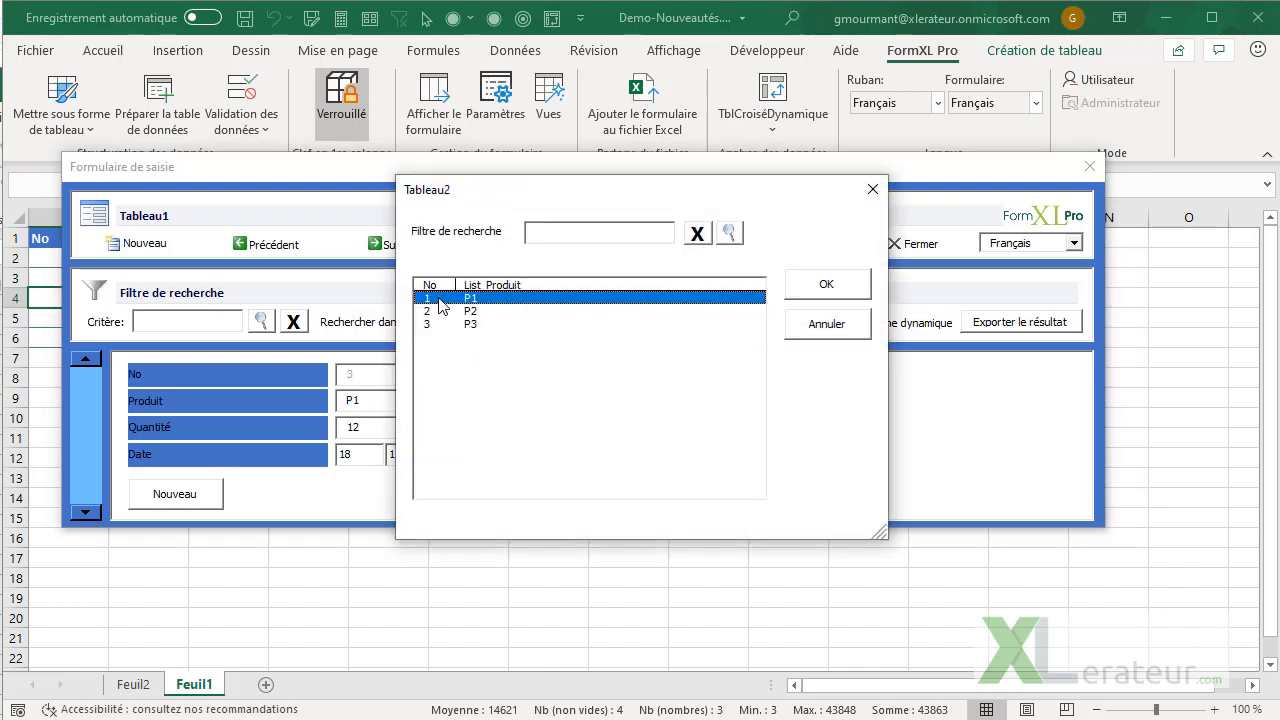
click(872, 189)
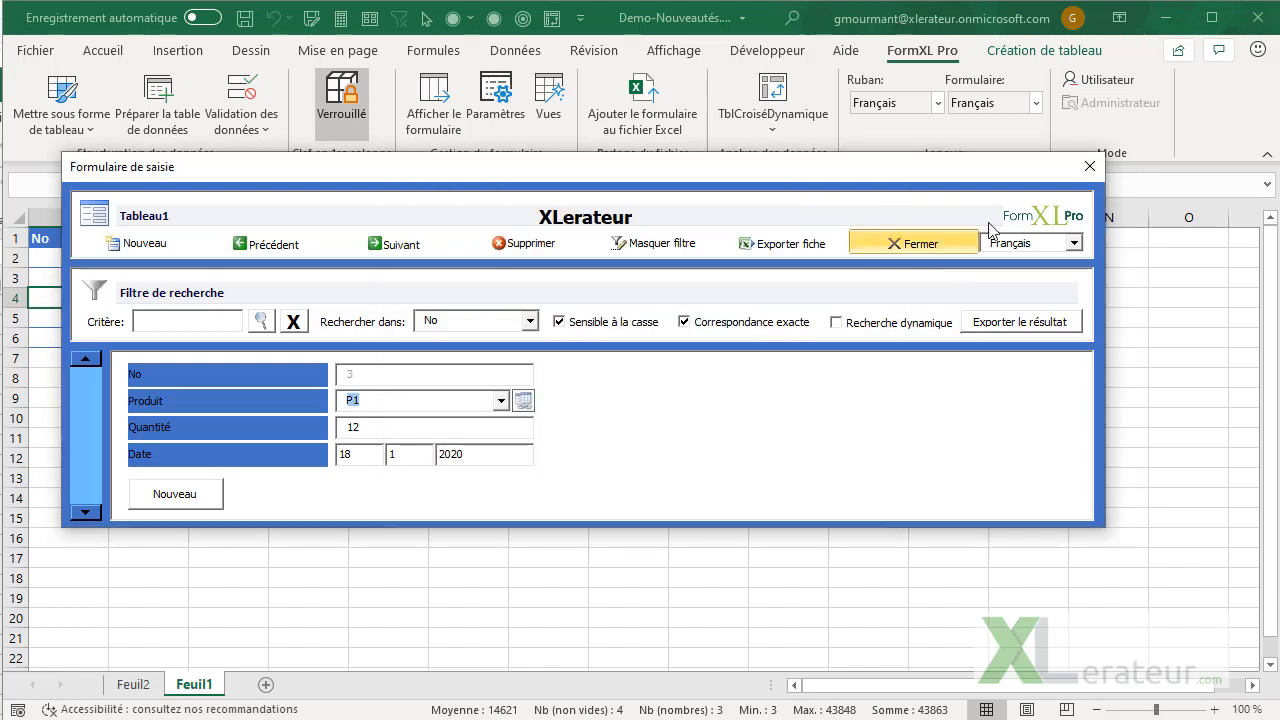
click(907, 241)
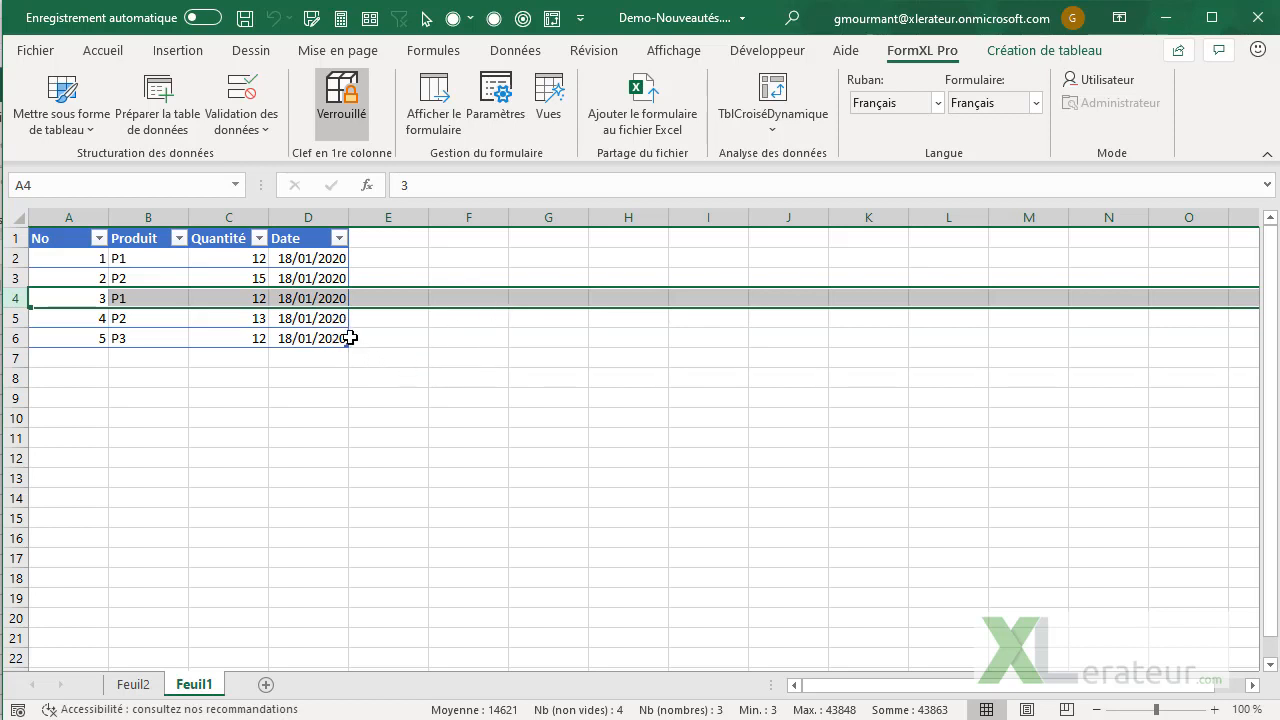
Save the table's current layout as an advanced view named Normal
click(537, 128)
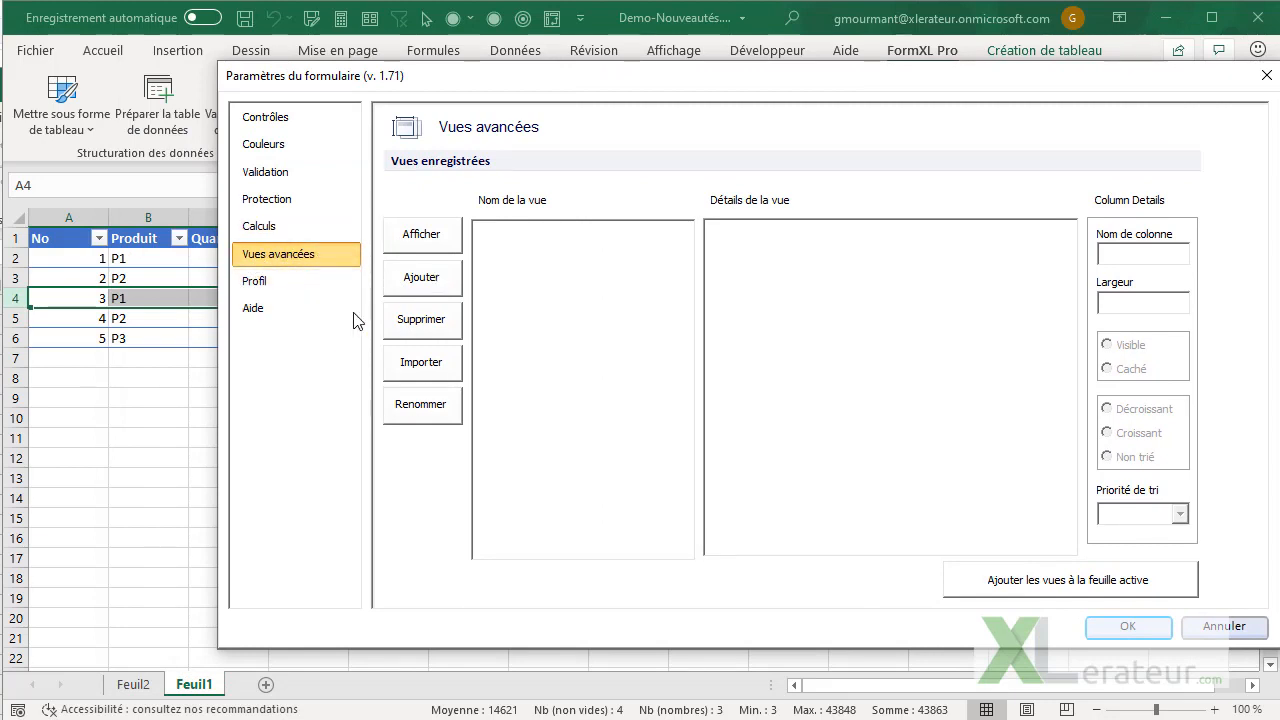
click(410, 272)
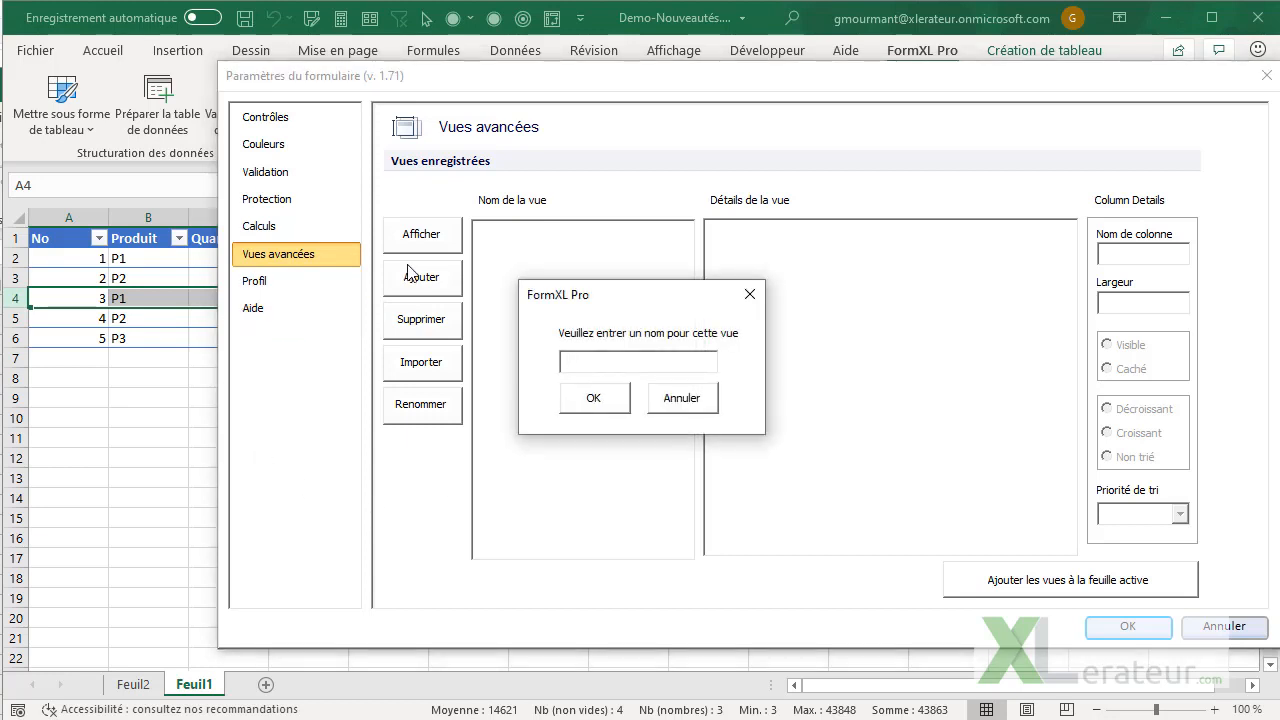
text(Normal)
key(Return)
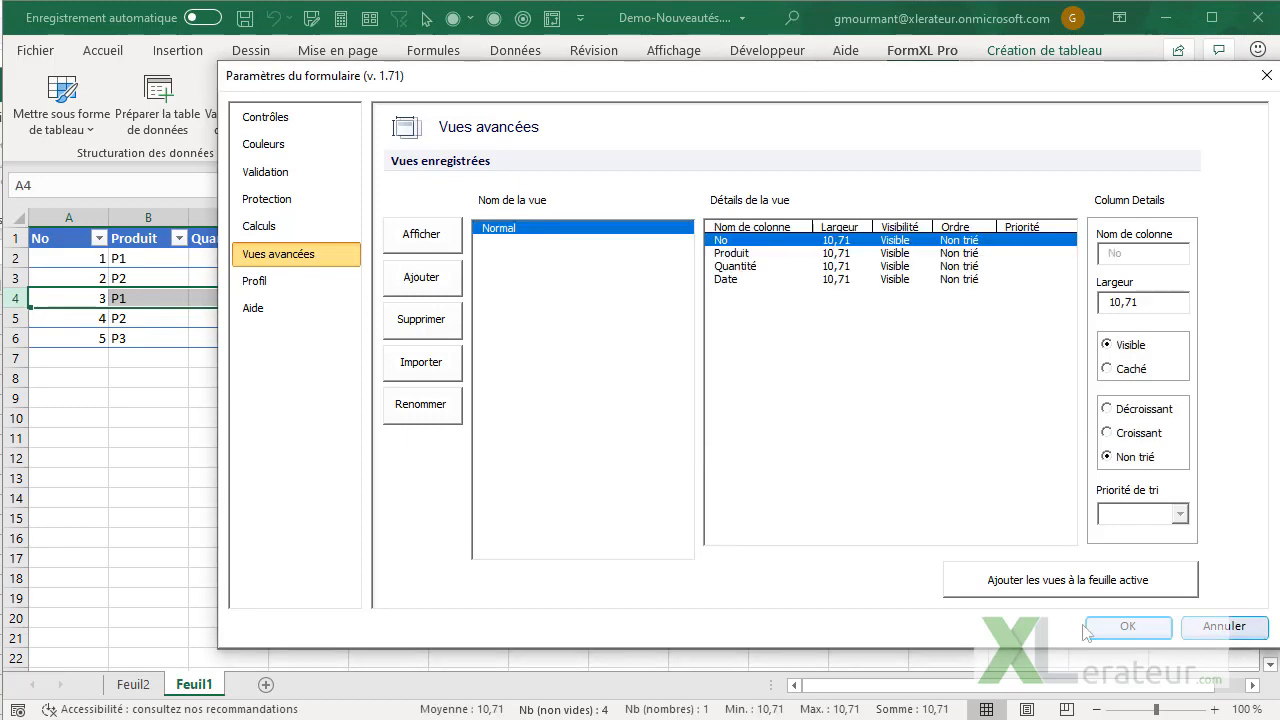
click(1124, 627)
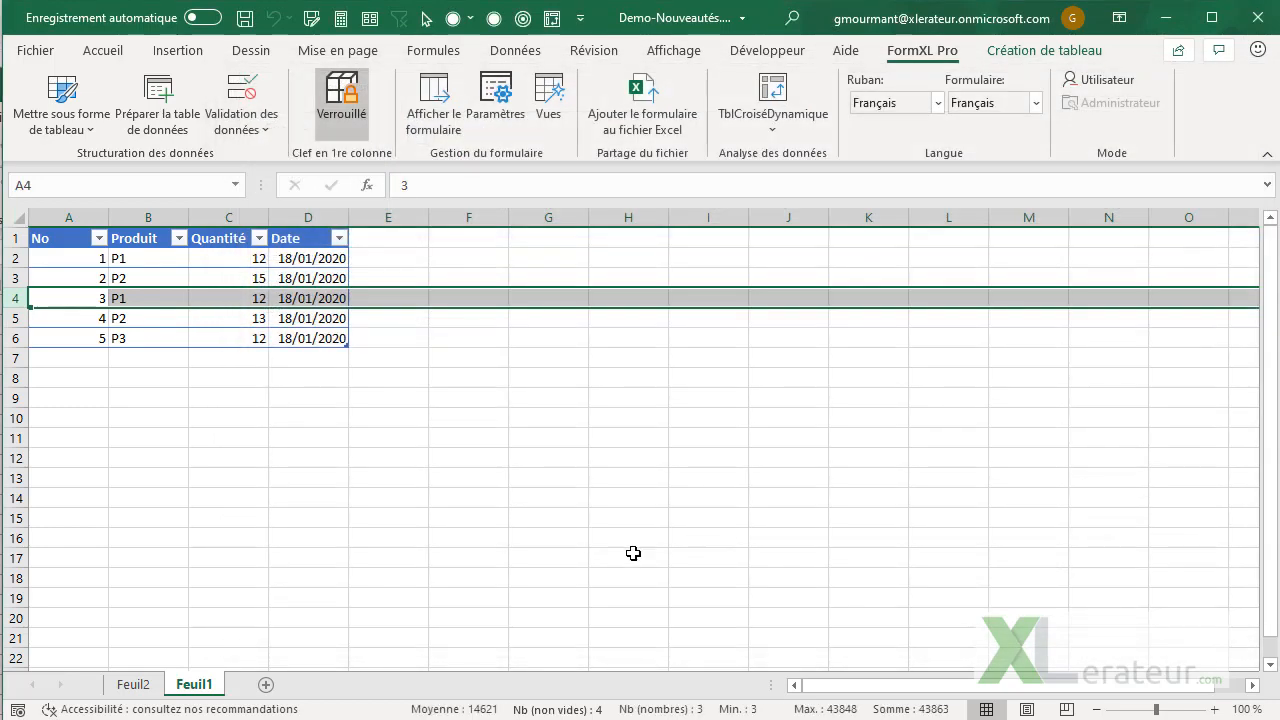
Hide the Quantité column and widen the Produit column to about 33.29
right_click(227, 219)
click(312, 500)
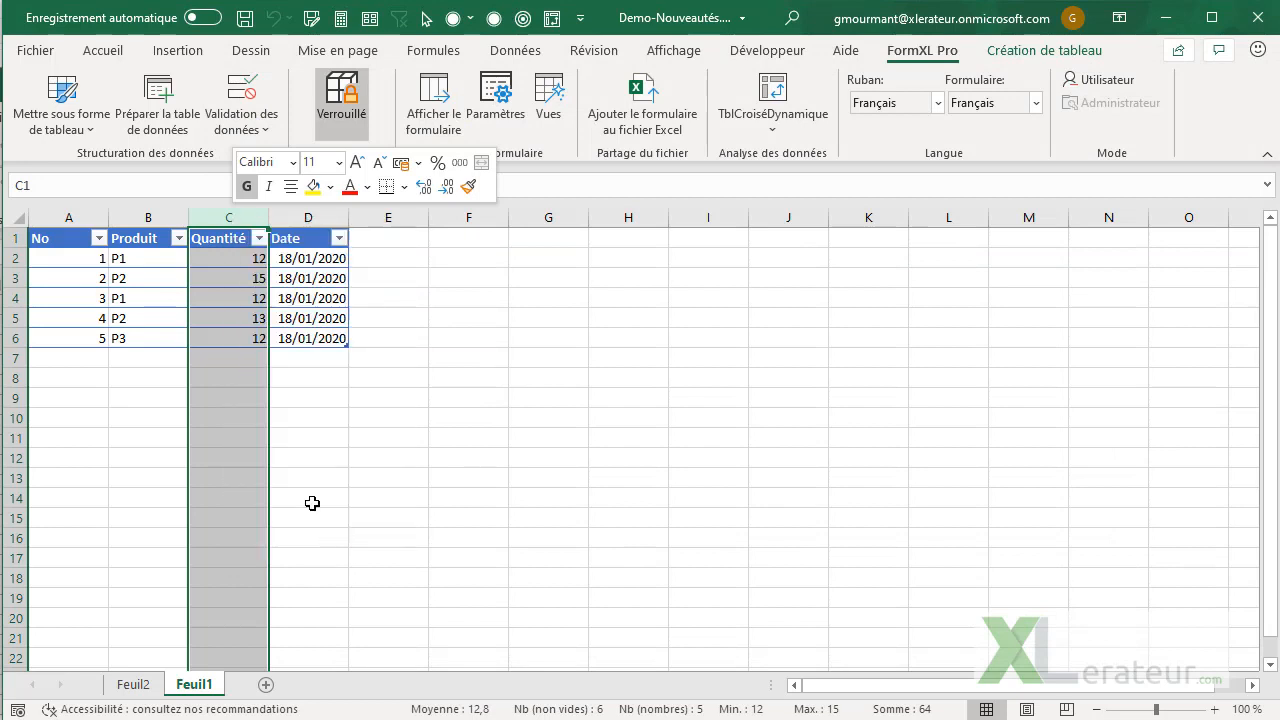
drag(187, 216, 346, 217)
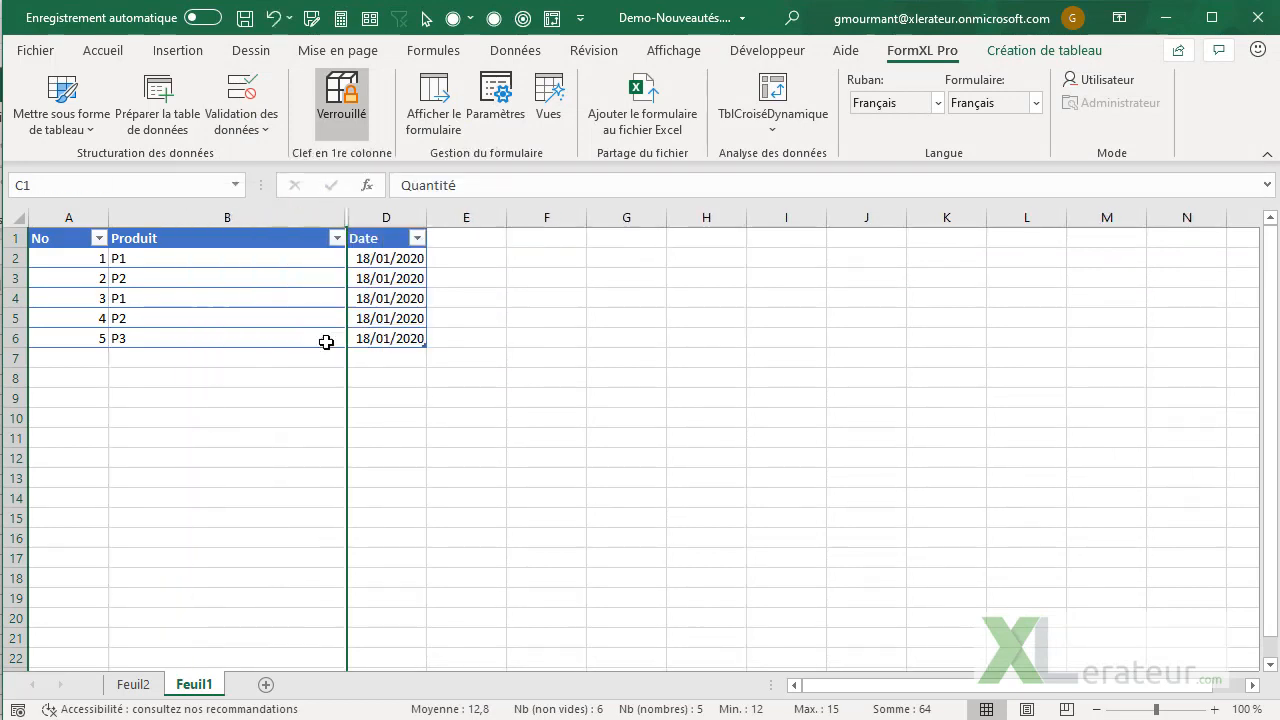
click(322, 395)
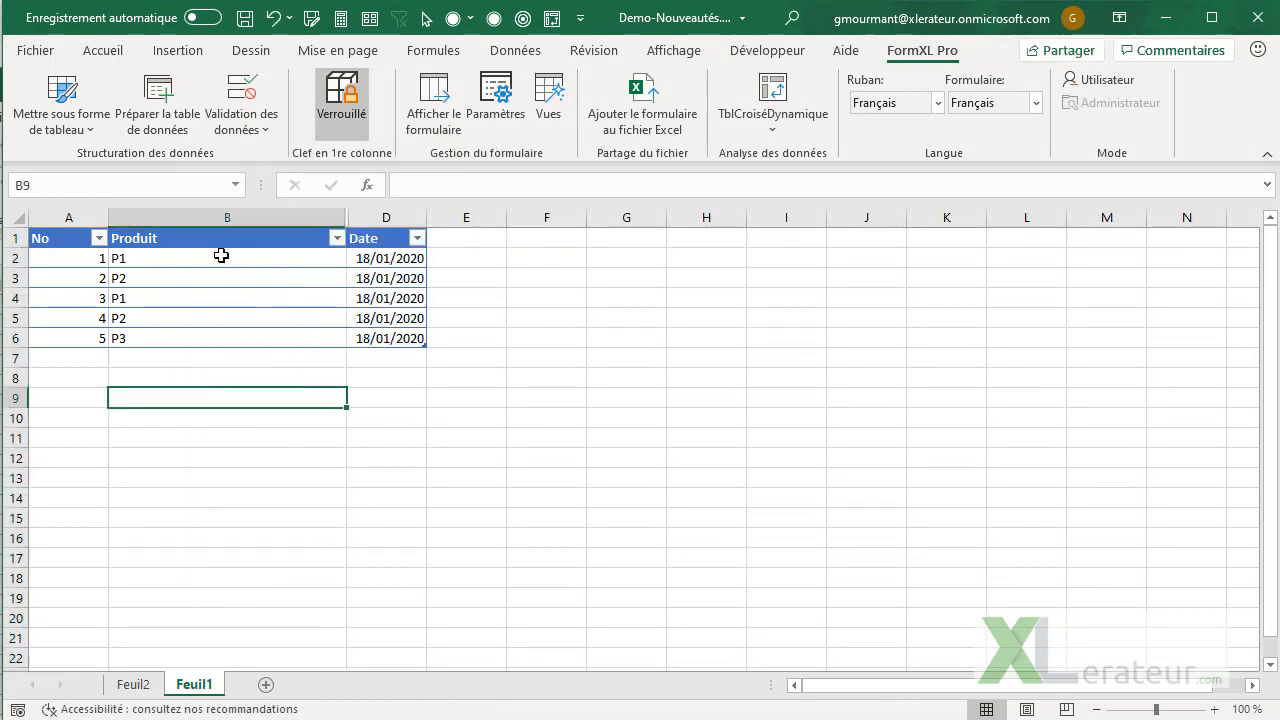
Save the modified table layout as an advanced view named "Sans les quantités"
click(548, 100)
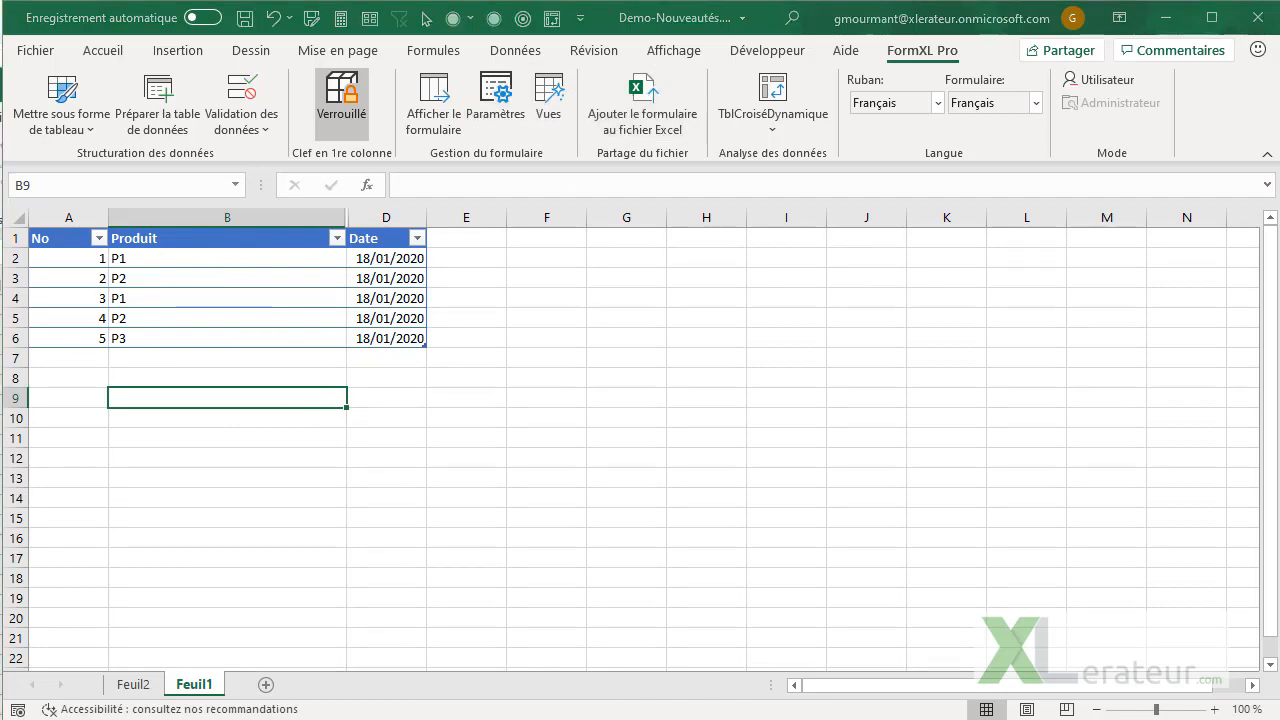
click(352, 297)
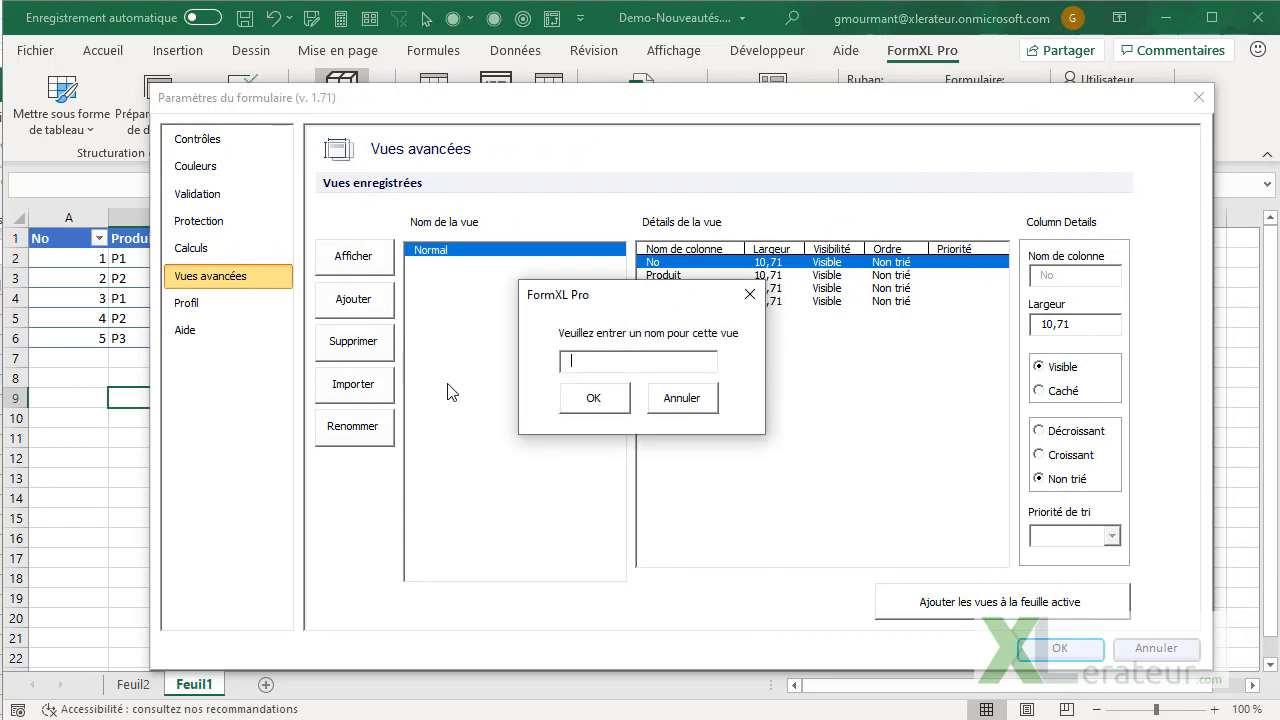
text(S)
key(ctrl+Left)
key(ctrl+Left)
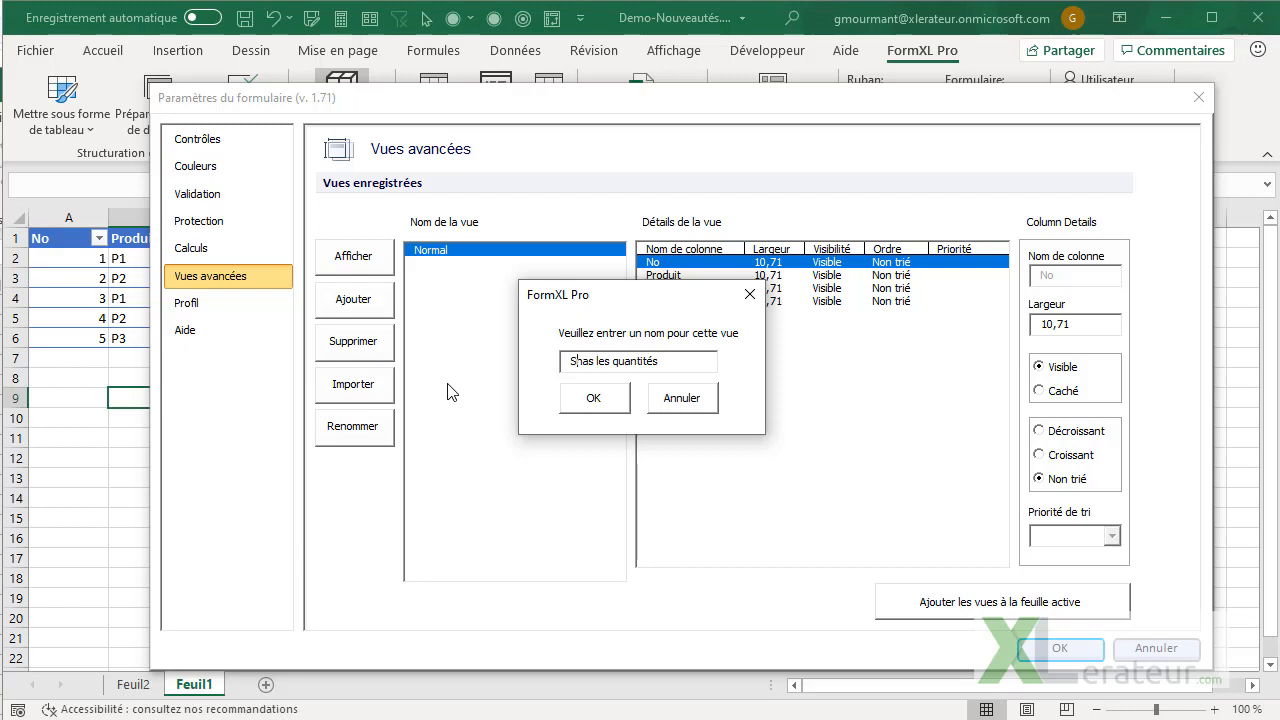
key(Delete)
key(Right)
text(n)
click(591, 398)
Preview the Normal view on the table and return to the "Sans les quantités" view
drag(556, 108, 569, 329)
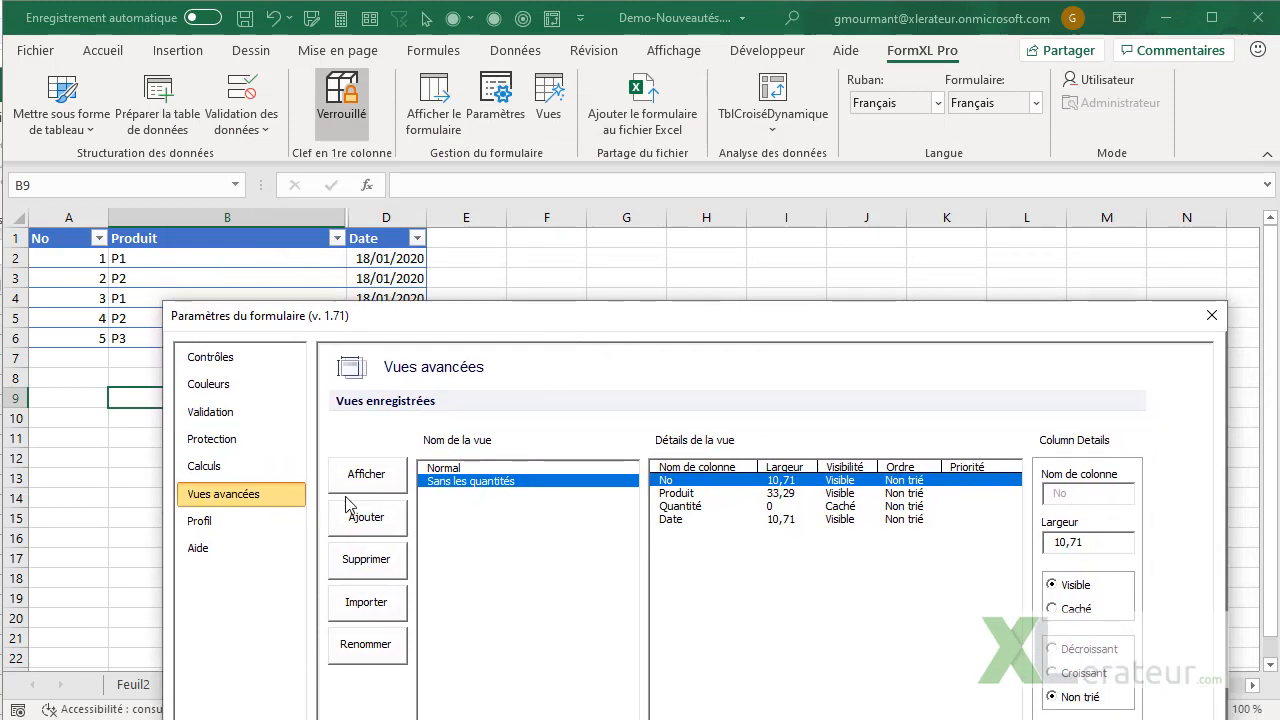
click(452, 468)
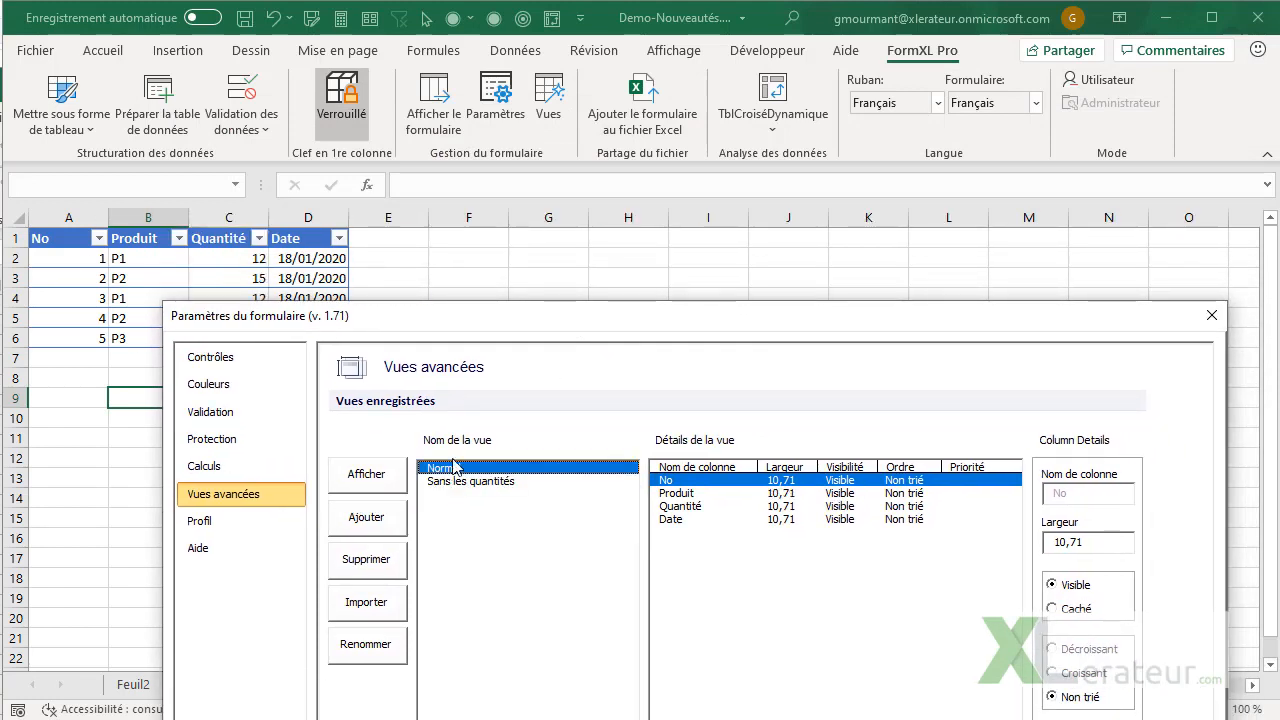
click(455, 481)
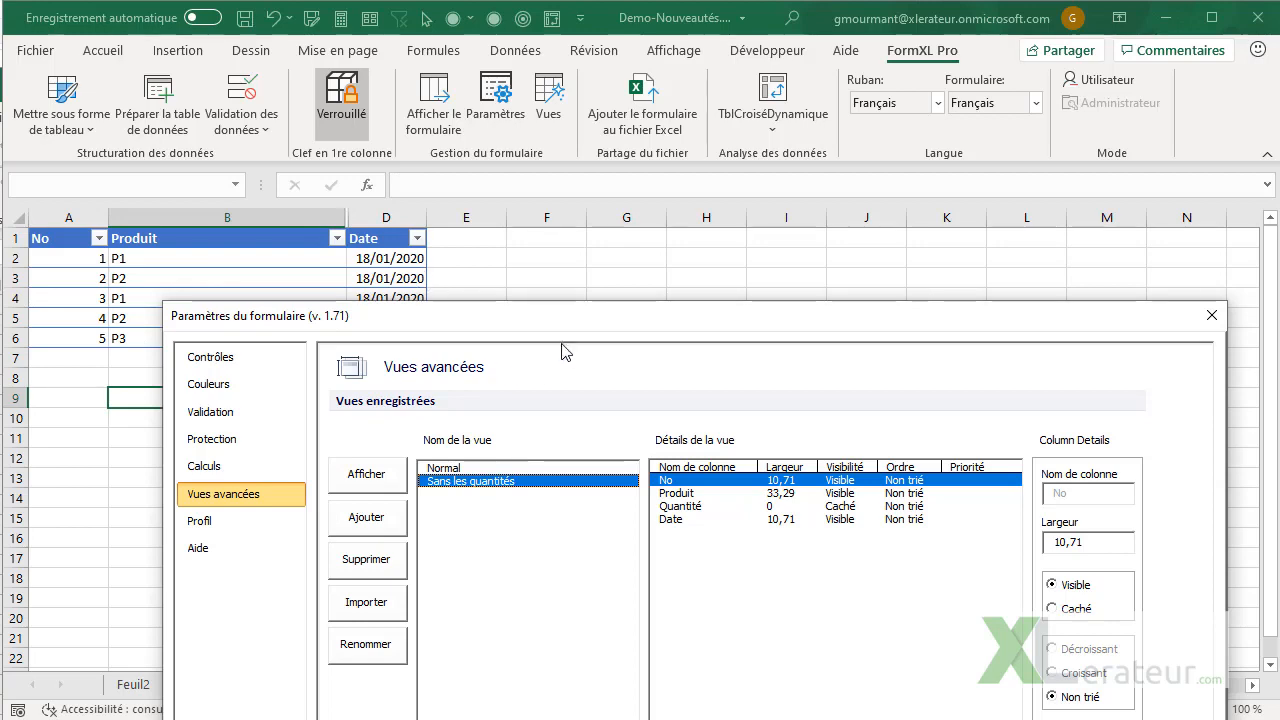
Add buttons for the saved views to the active sheet without keeping existing buttons, and accept the form settings
drag(589, 322, 591, 86)
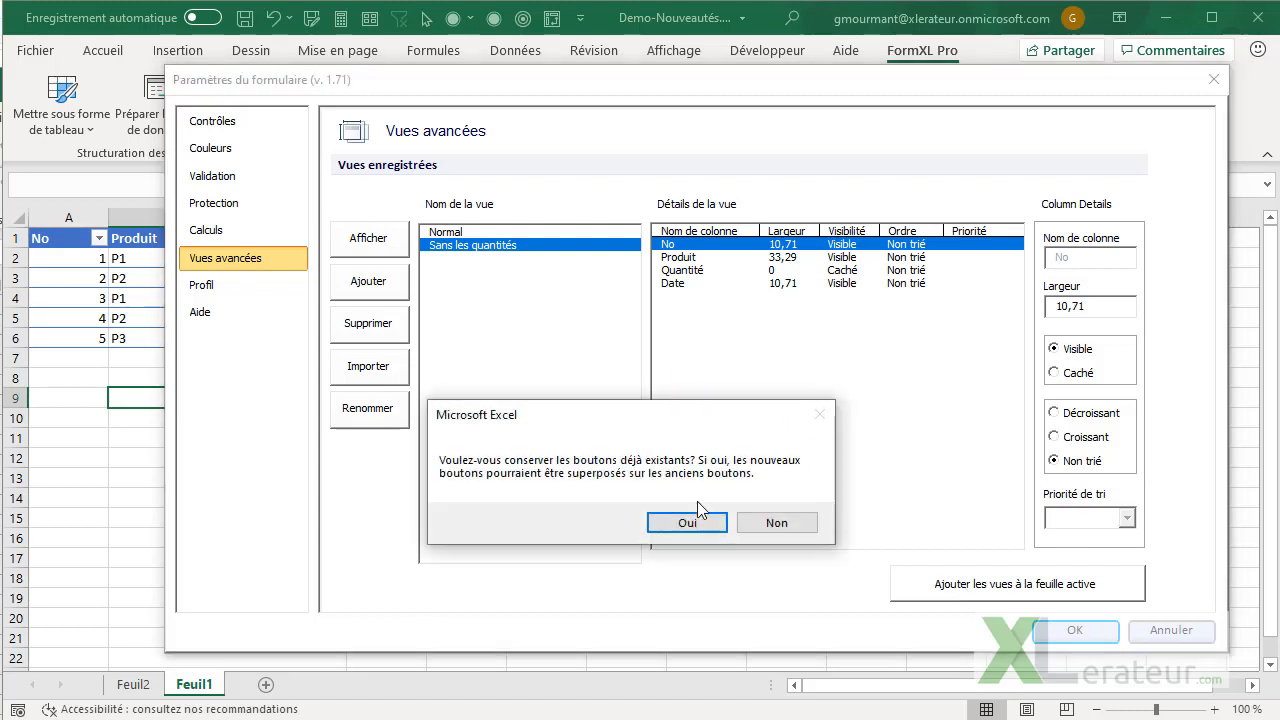
click(810, 522)
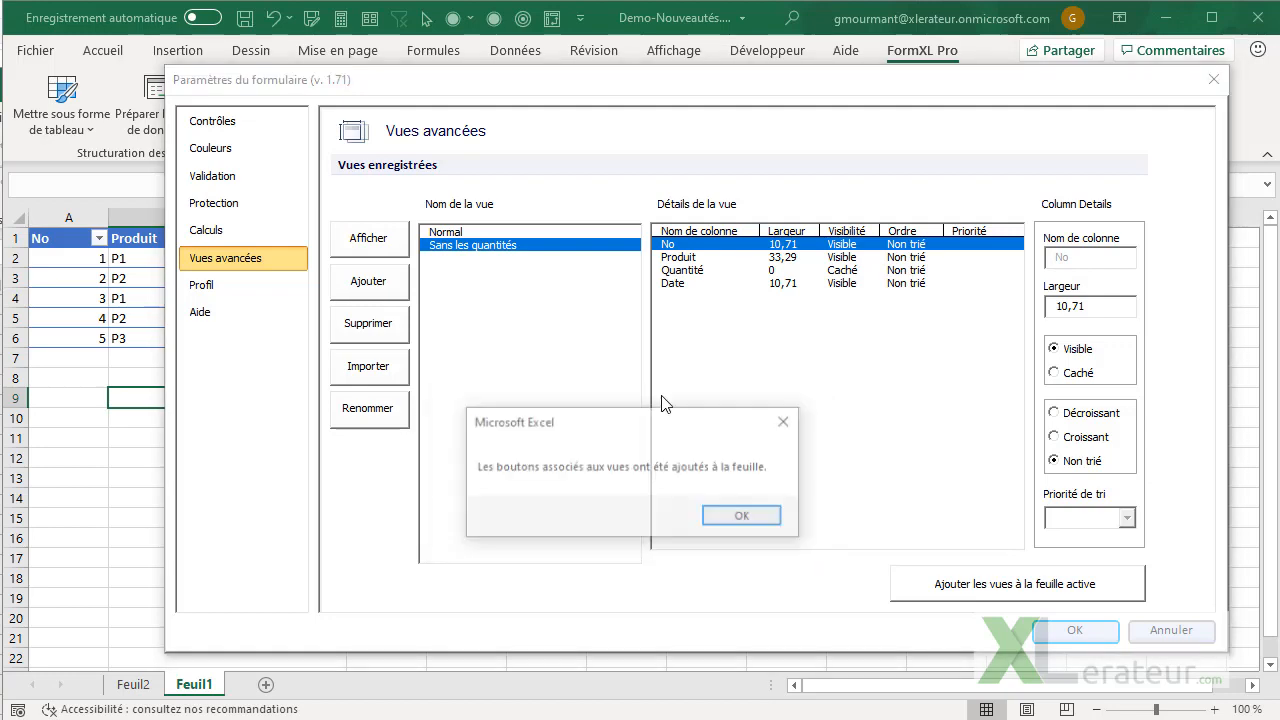
click(740, 518)
click(1086, 634)
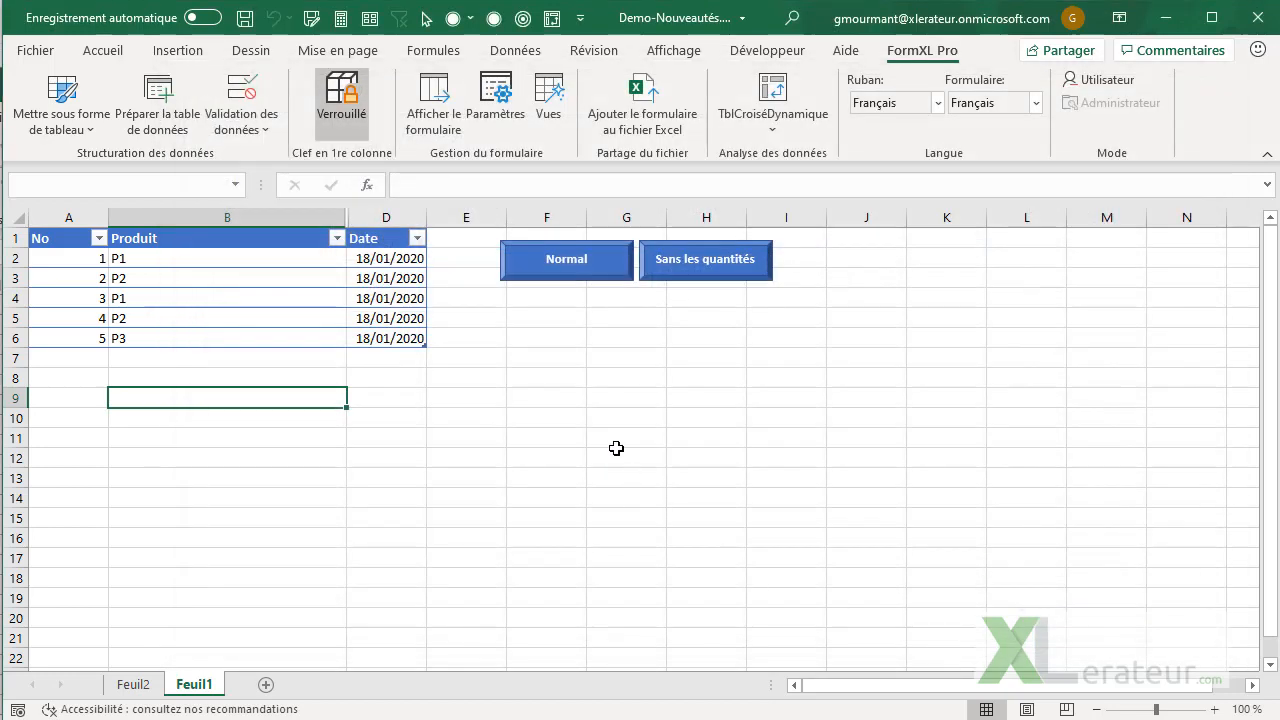
Test the sheet's view buttons by alternating between Normal and "Sans les quantités", finishing on Normal
click(577, 265)
click(706, 278)
click(563, 266)
click(660, 262)
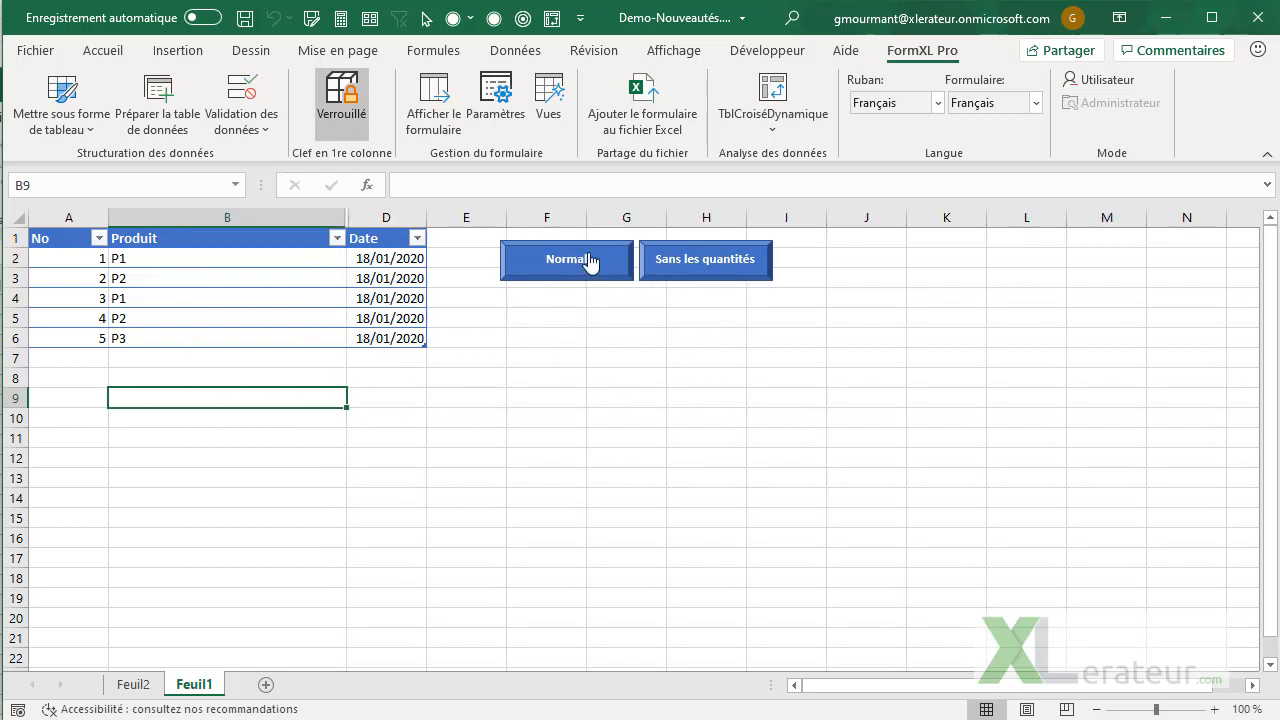
click(591, 263)
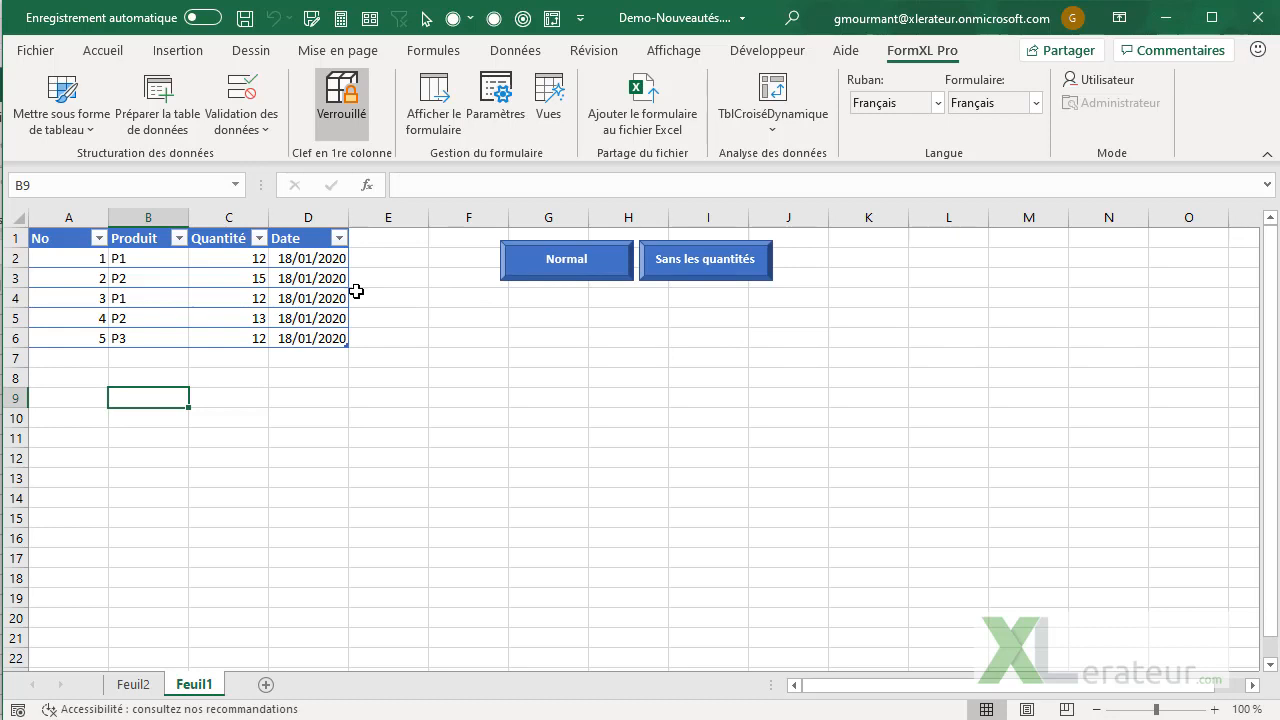
Export all fields of record 2 from the entry form as a dynamic vertical export to a new sheet, and close the form
click(178, 282)
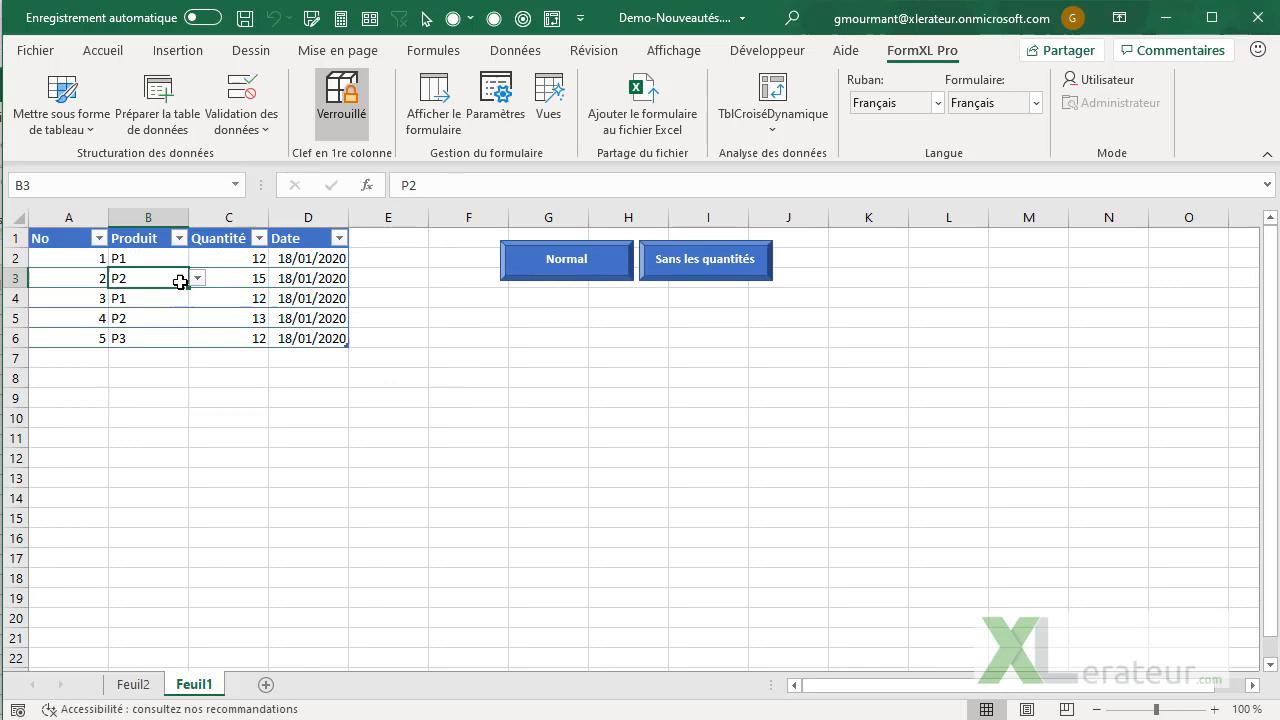
click(461, 125)
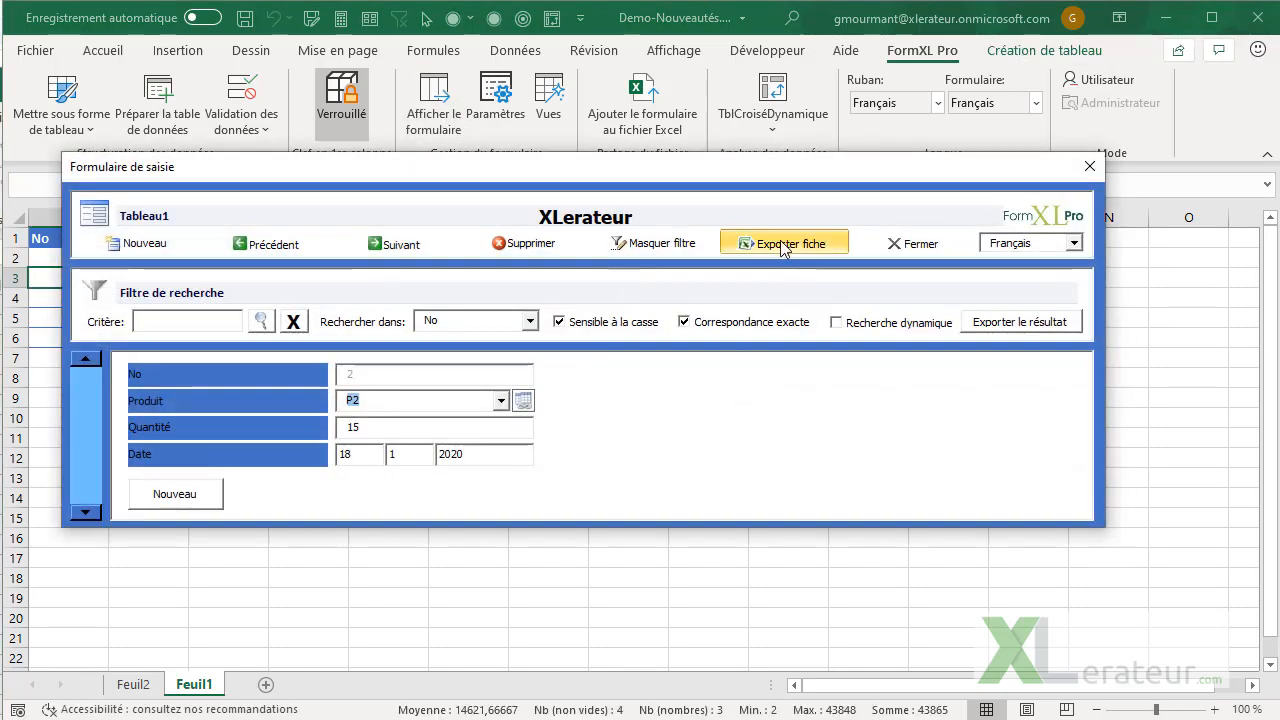
click(783, 246)
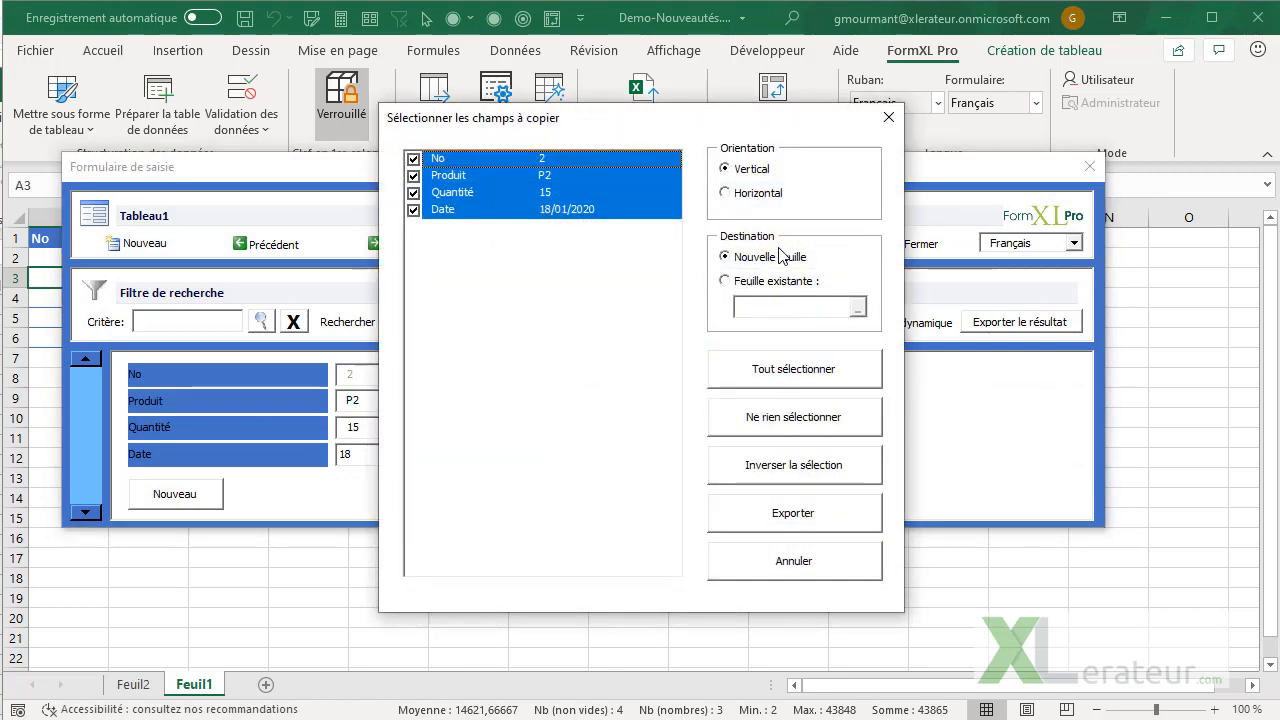
click(768, 511)
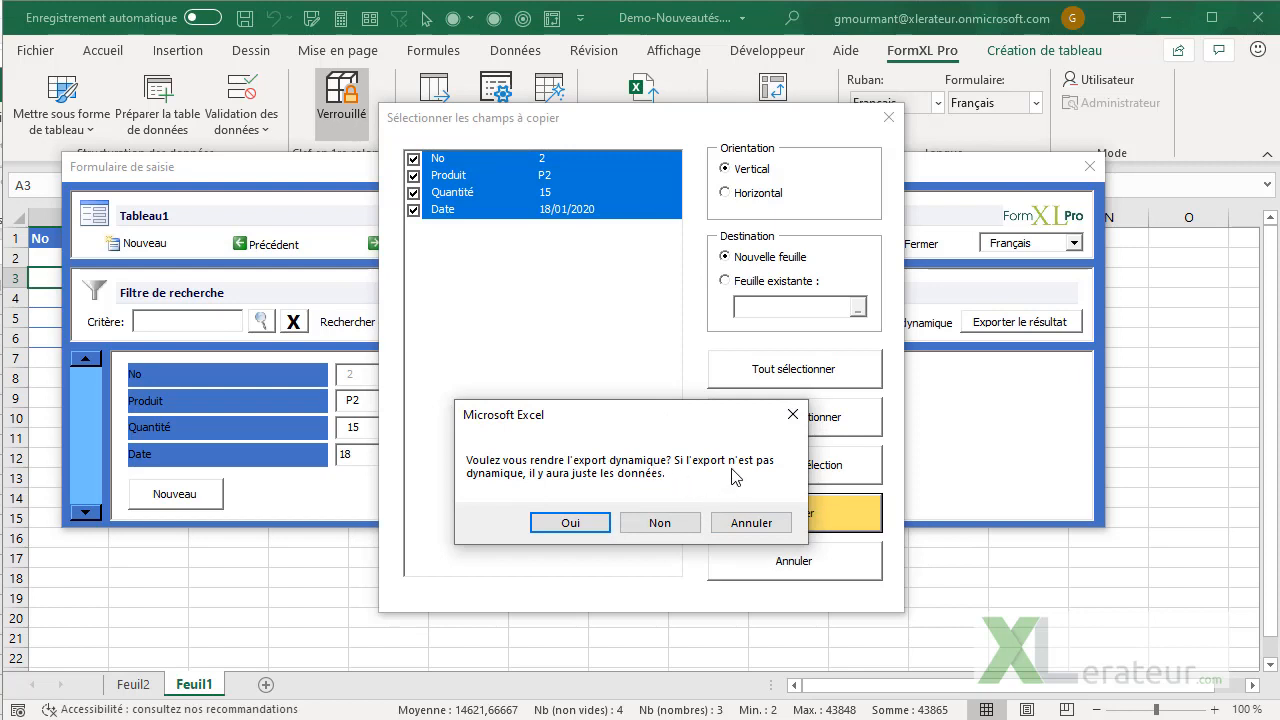
click(572, 523)
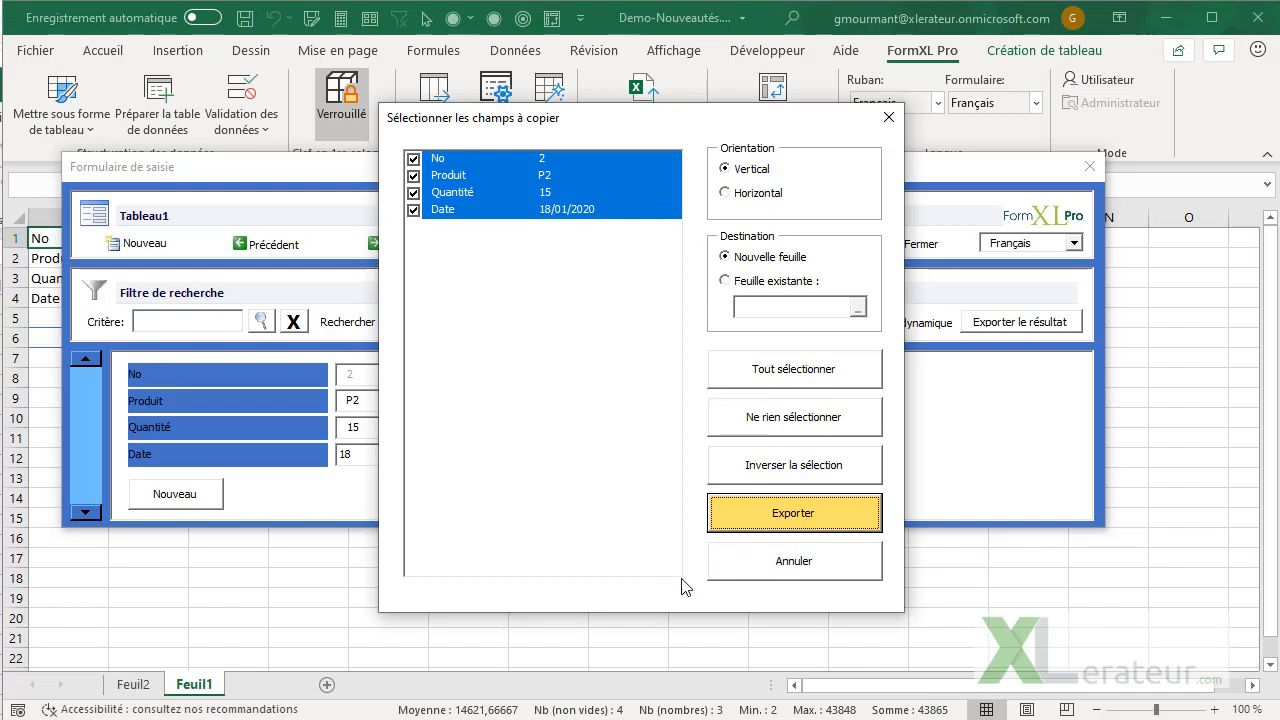
key(Return)
click(750, 523)
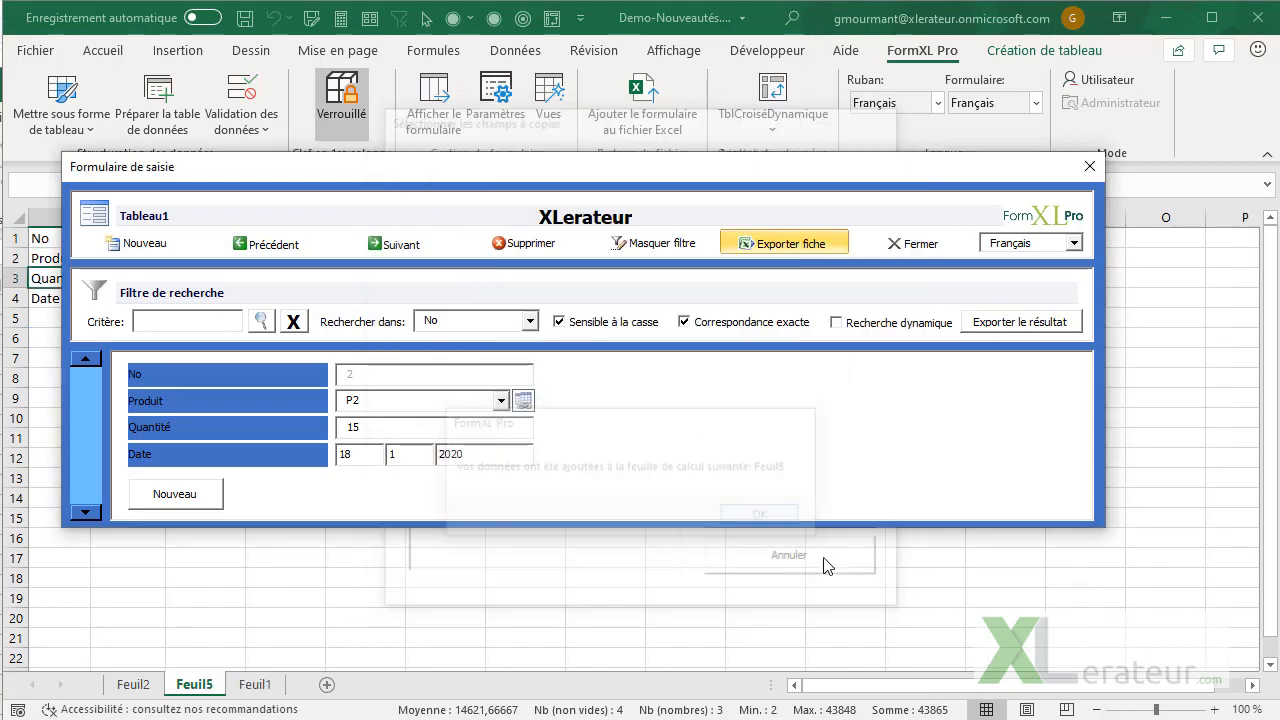
click(903, 243)
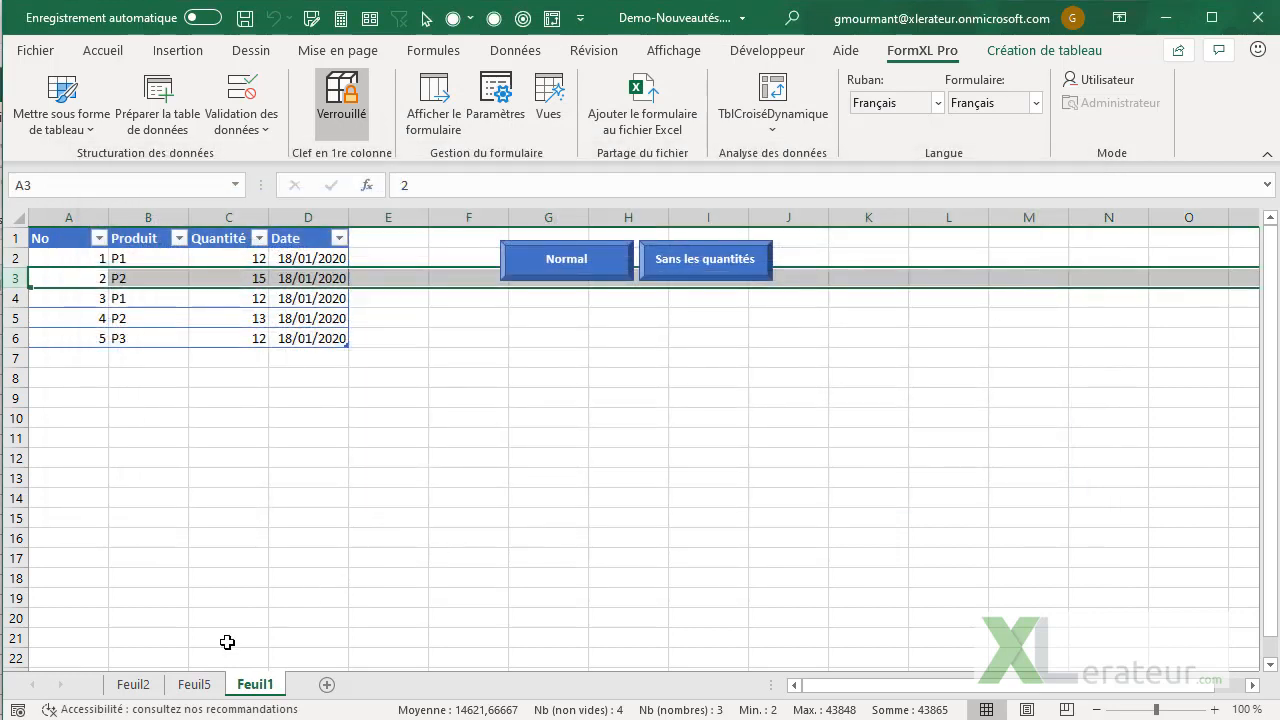
Browse backward and forward through the records of the dynamic export on Feuil5, up to record 5
click(197, 684)
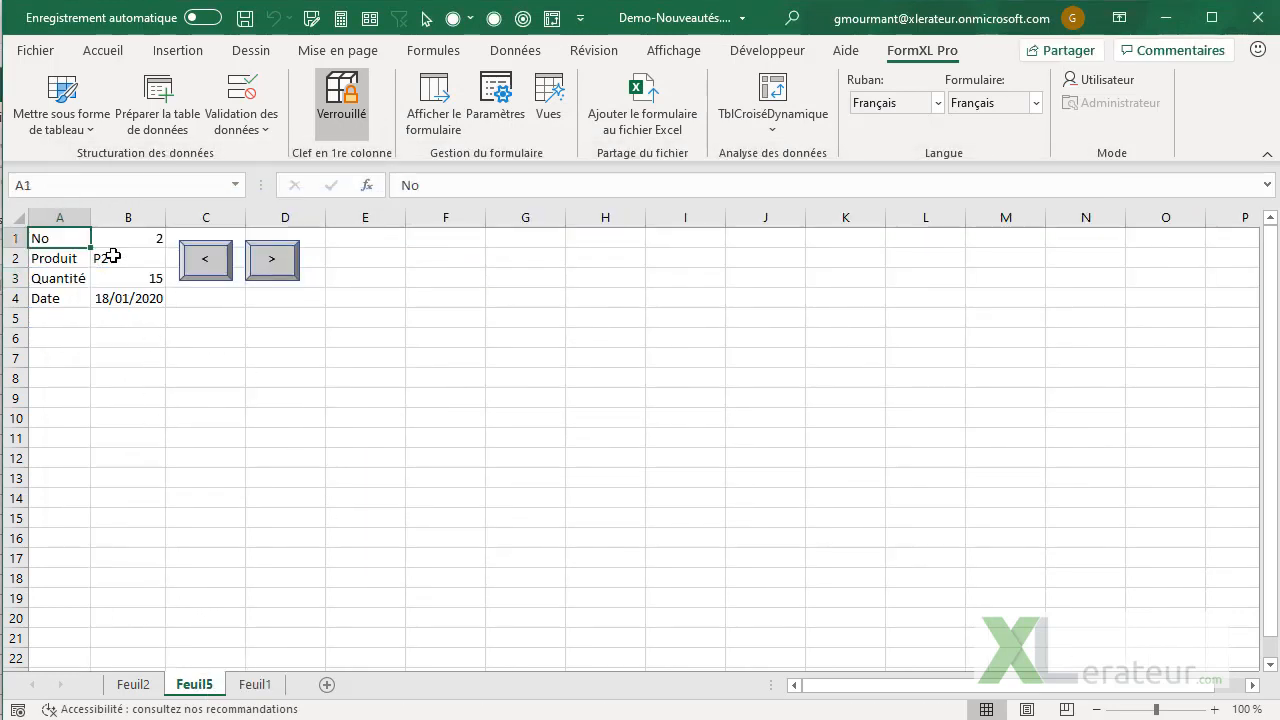
click(205, 262)
click(280, 268)
click(282, 274)
click(279, 270)
click(218, 270)
click(266, 266)
click(263, 272)
click(308, 394)
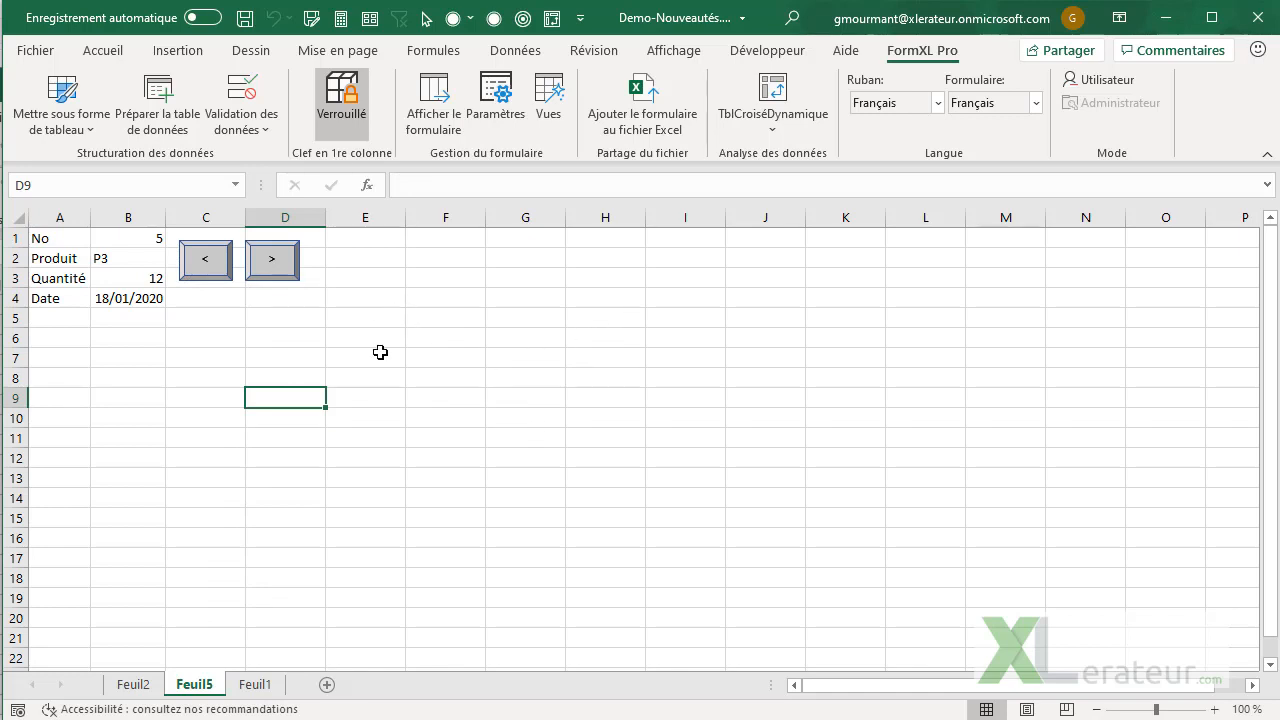
Compare the exported record with the source table on Feuil1 and move the Feuil5 export back to record 1
double_click(215, 267)
click(255, 684)
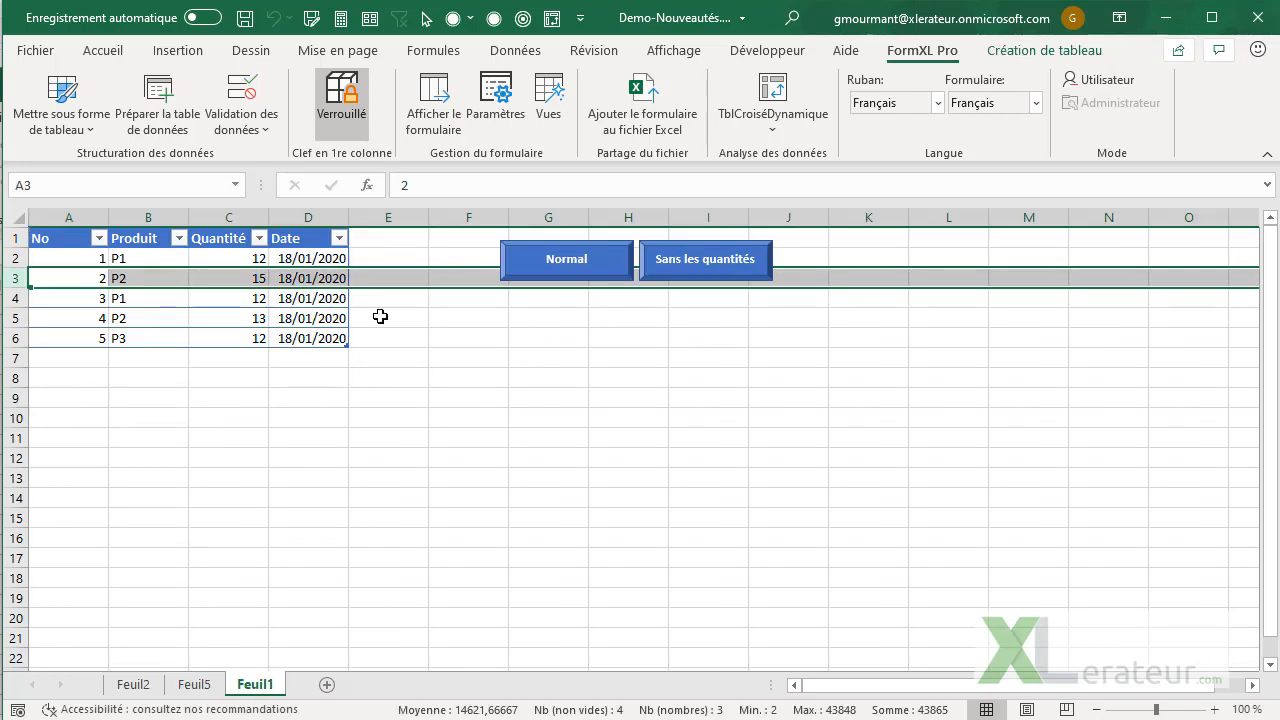
click(185, 684)
click(218, 268)
click(220, 268)
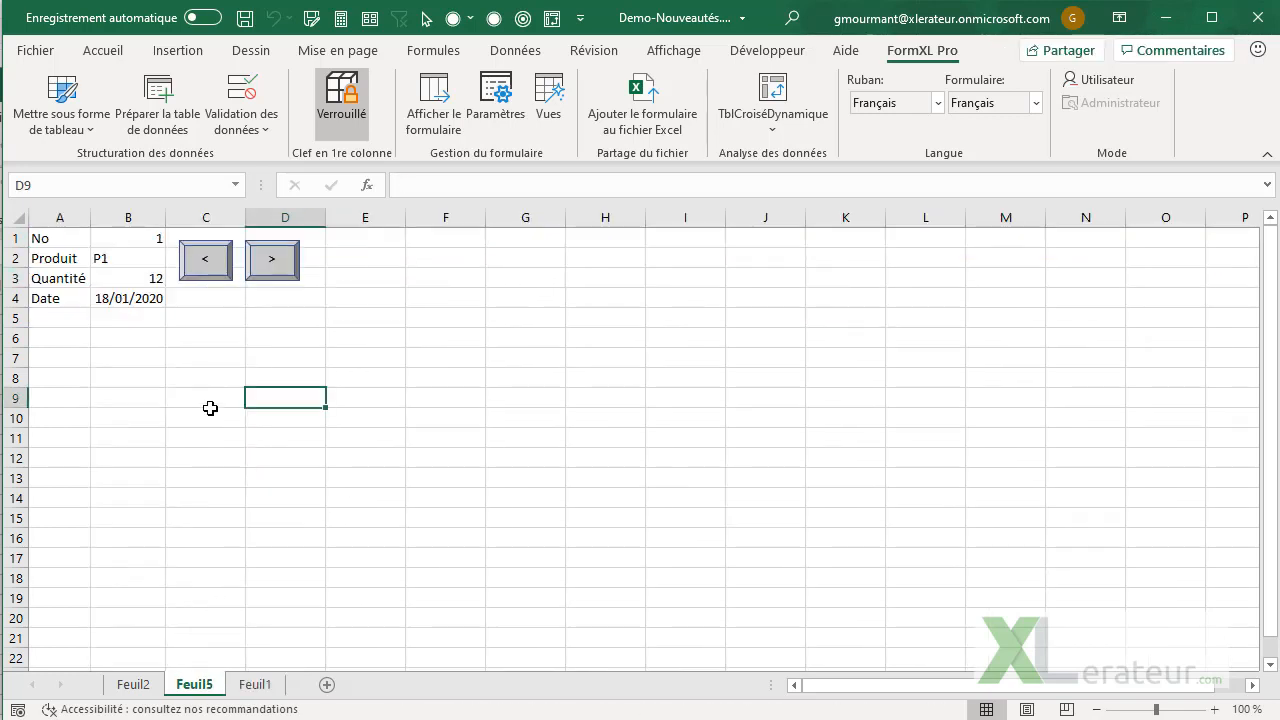